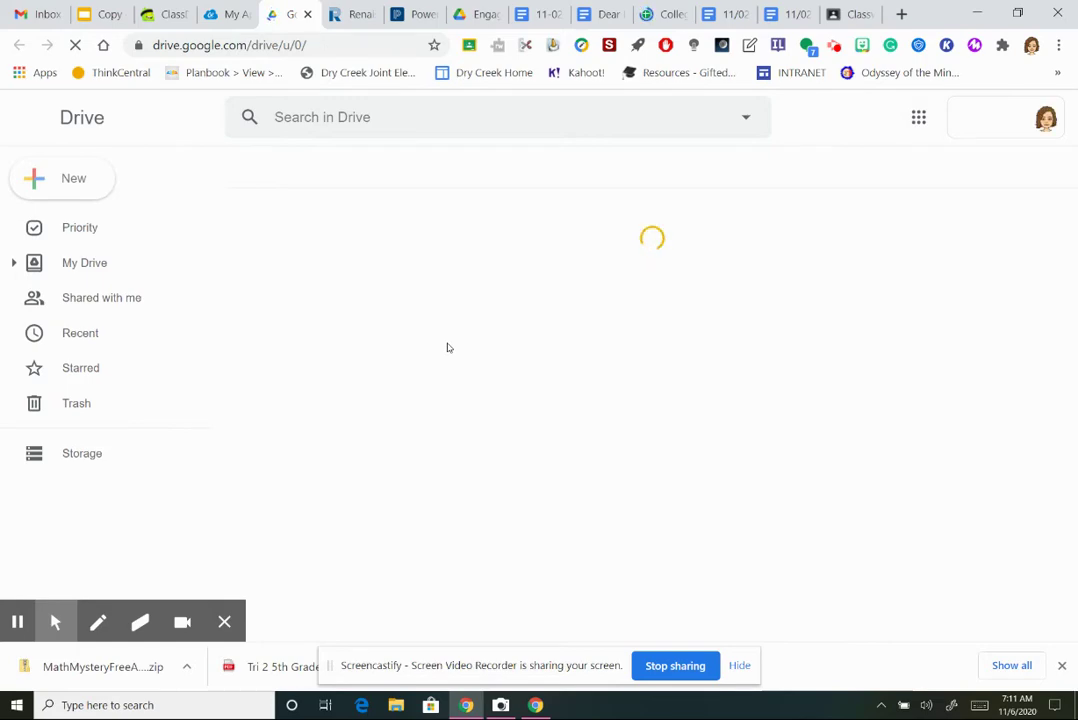
left_click(17, 622)
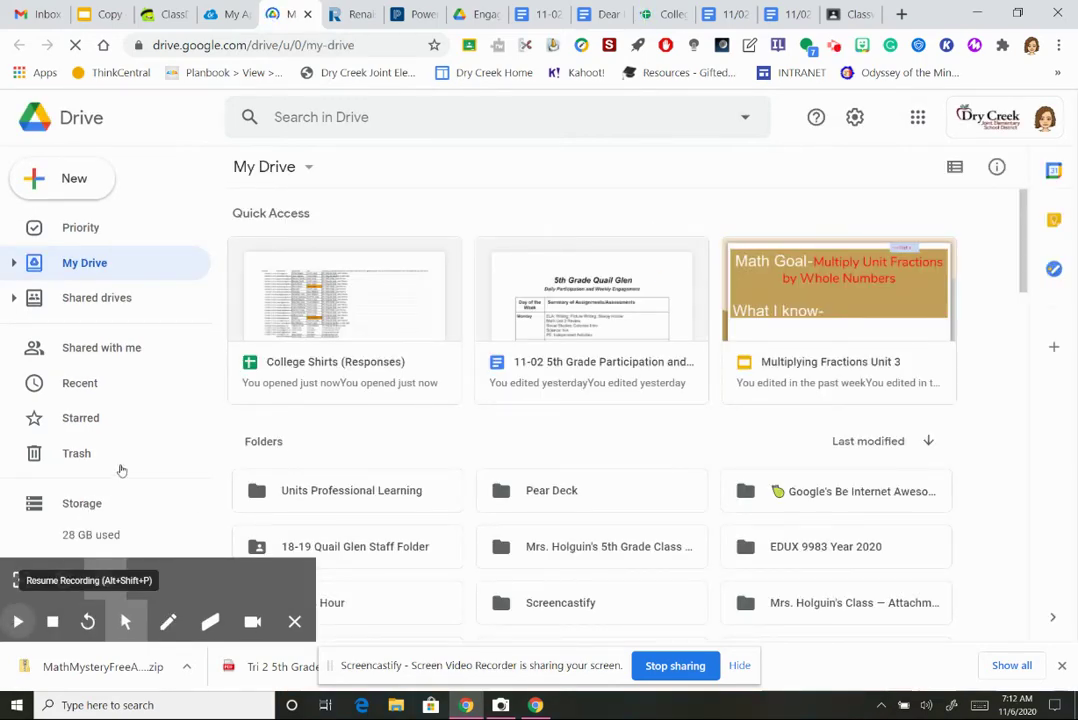
key("alt+shift+p")
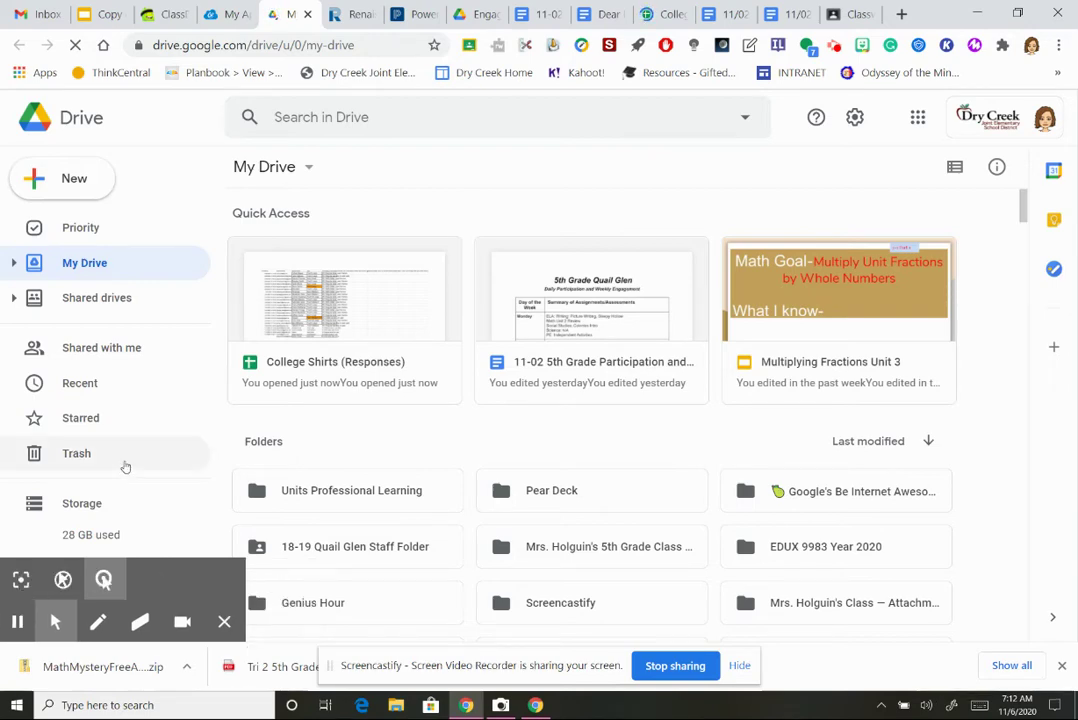
- Create a new blank Google Form from My Drive, dismissing the notice about sharing folders in shared drives
left_click(75, 190)
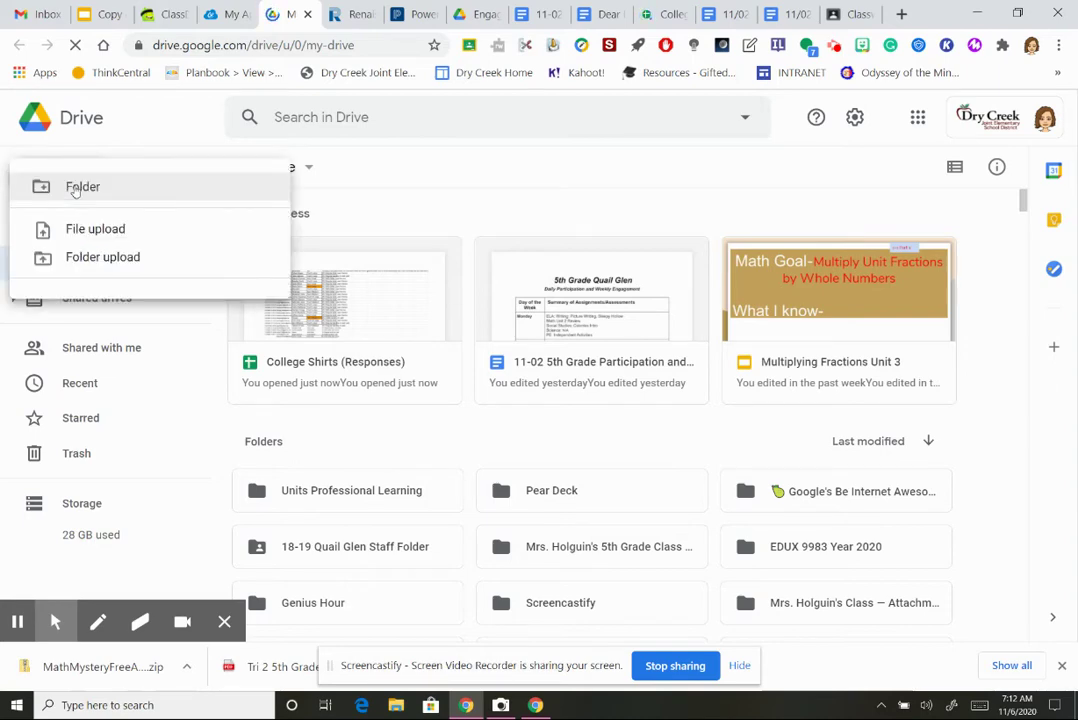
left_click(18, 623)
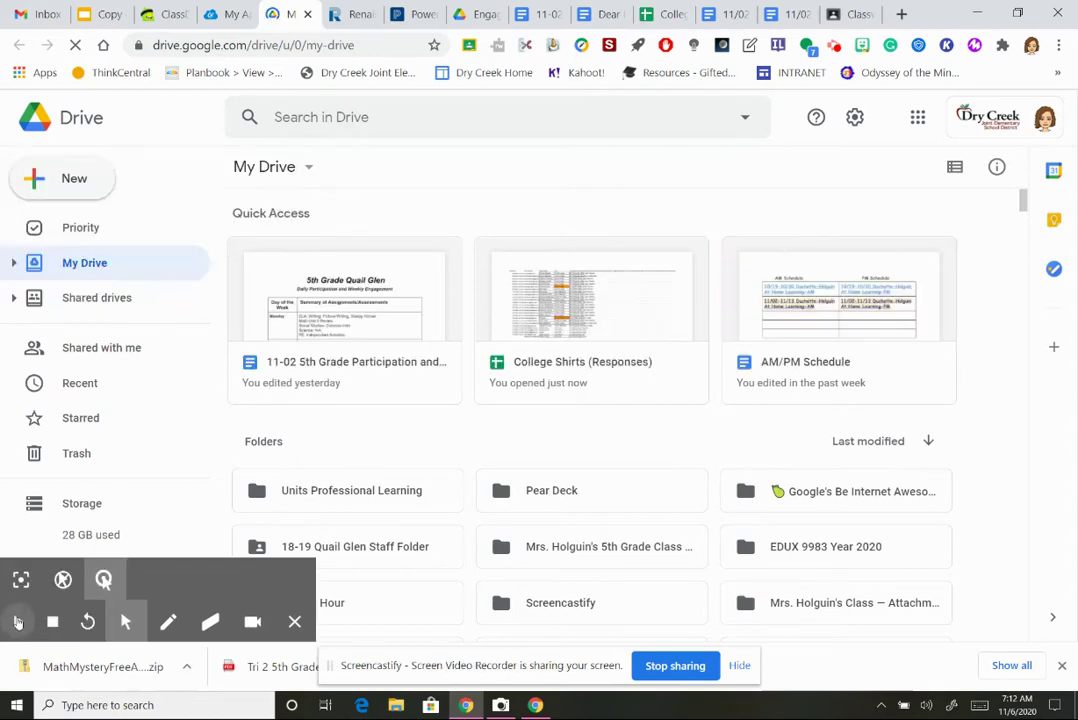
left_click(80, 193)
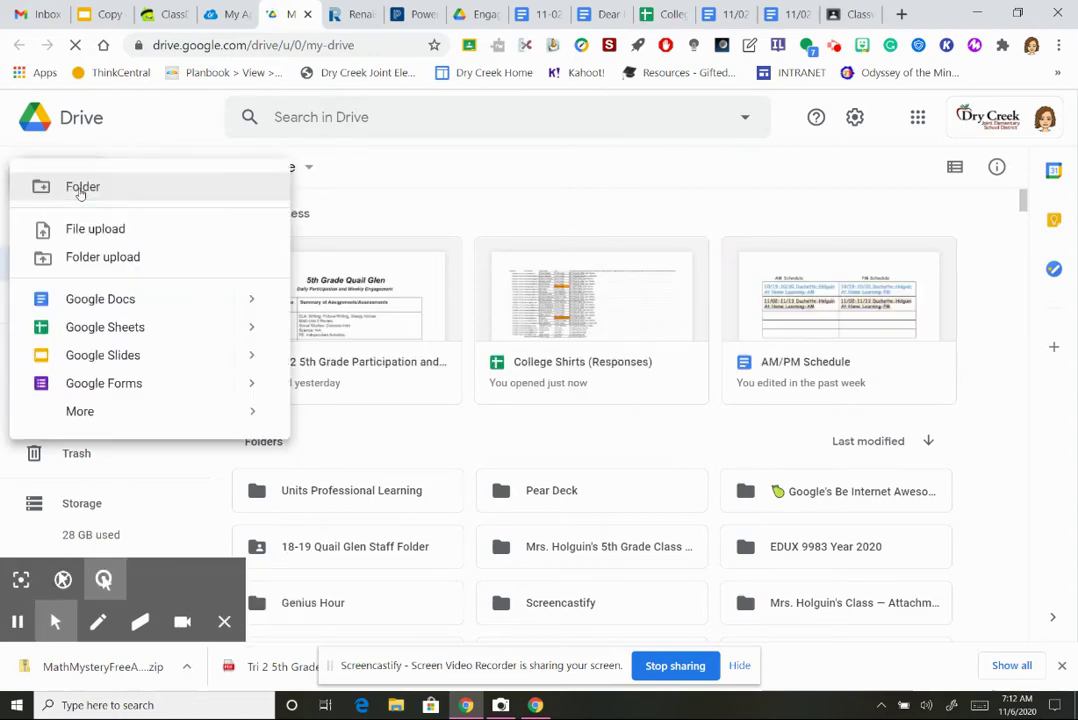
left_click(140, 383)
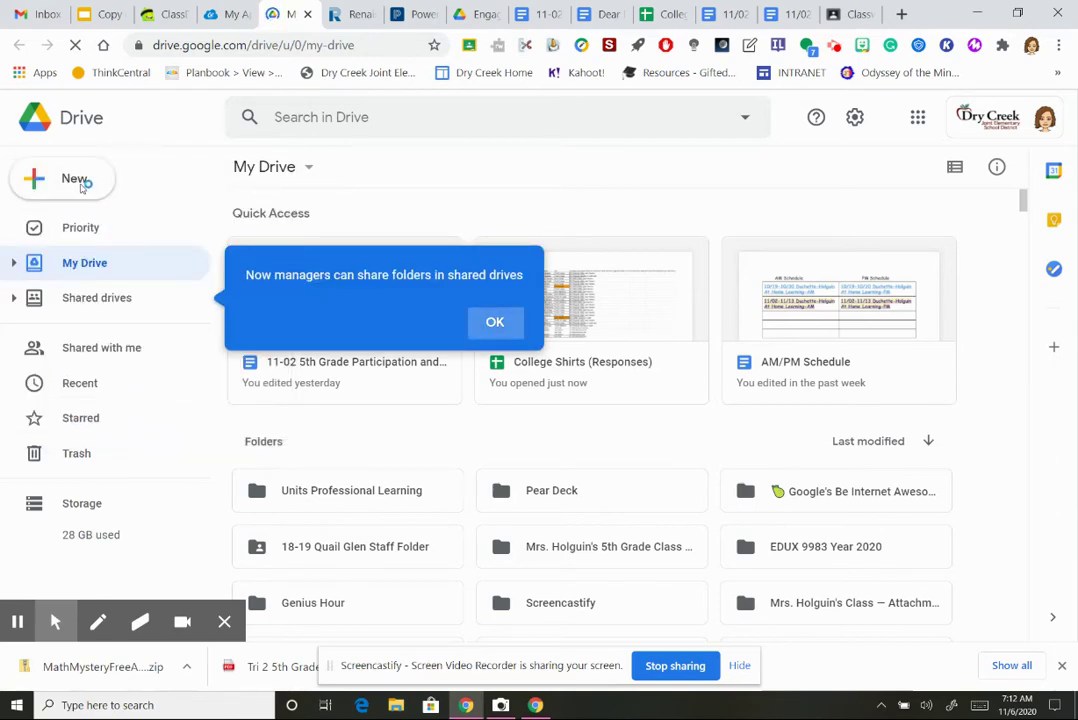
left_click(494, 330)
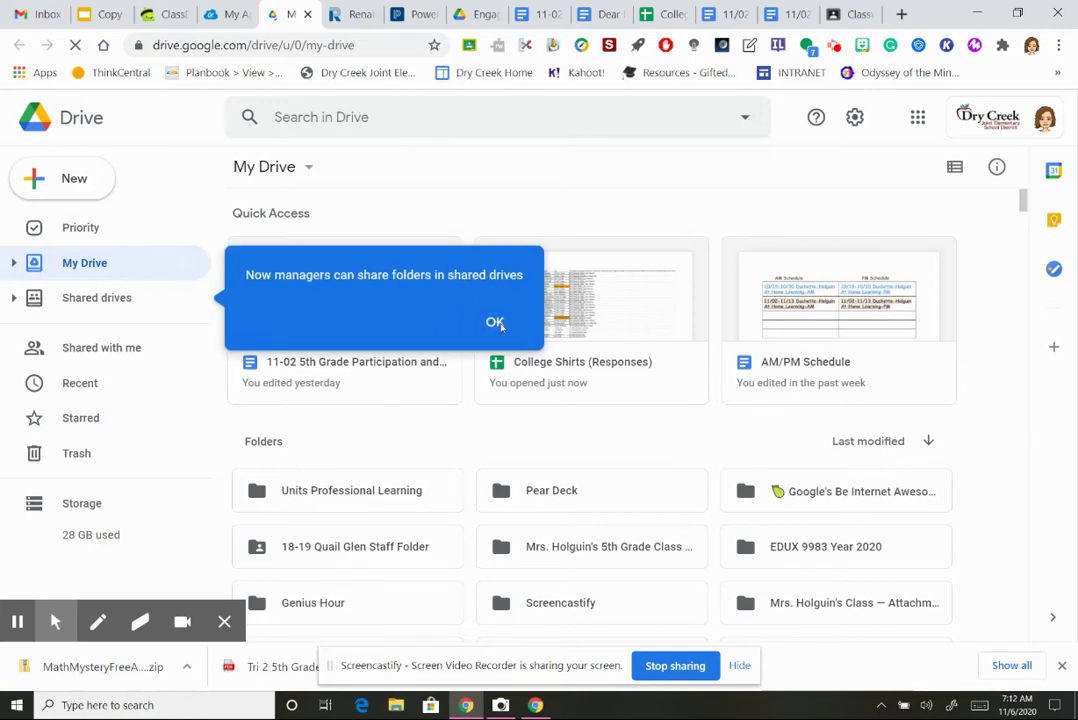
left_click(74, 180)
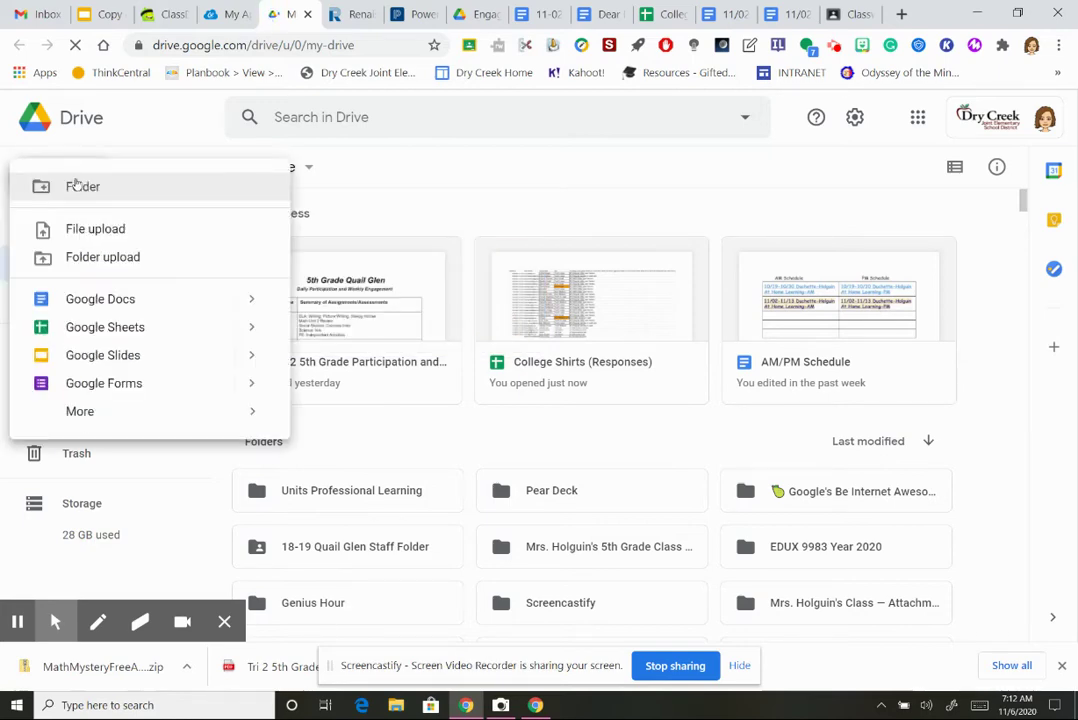
left_click(110, 390)
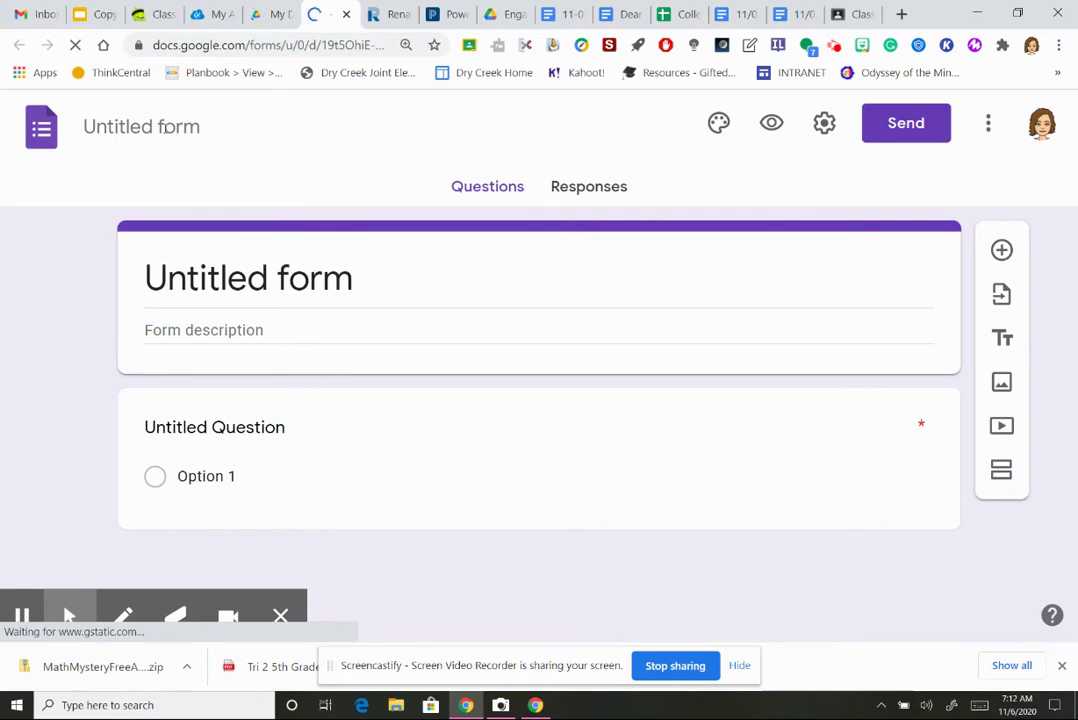
- Rename the untitled form as "Store Front Project-" followed by the teacher's title and surname
left_click(146, 126)
type("S")
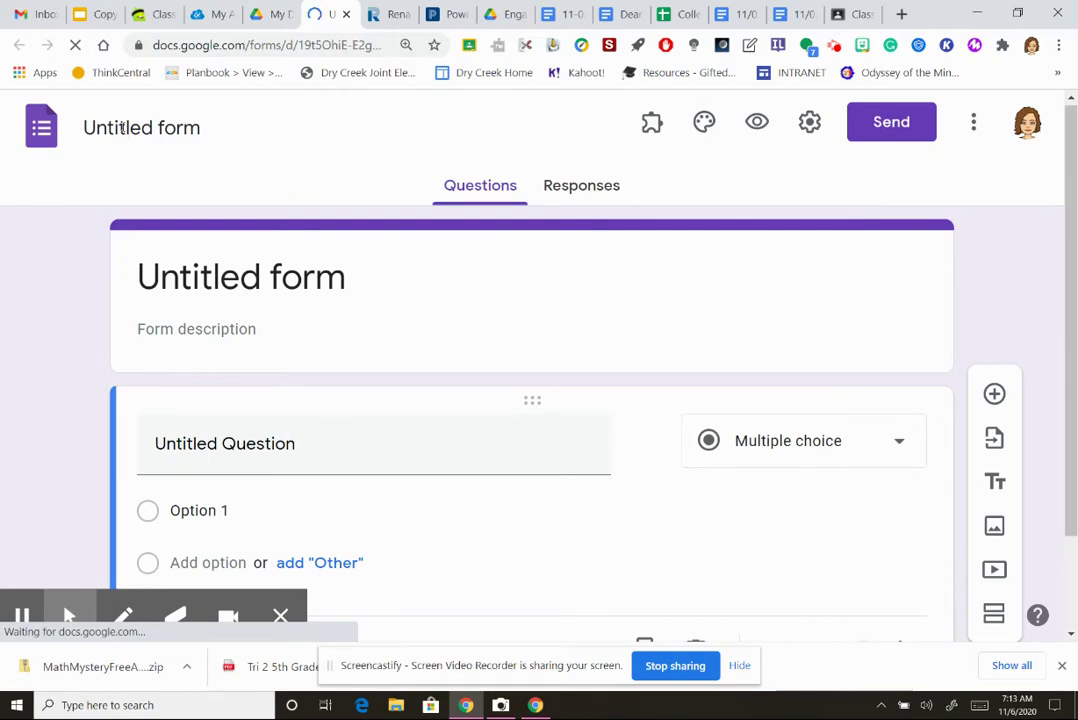
left_click(122, 128)
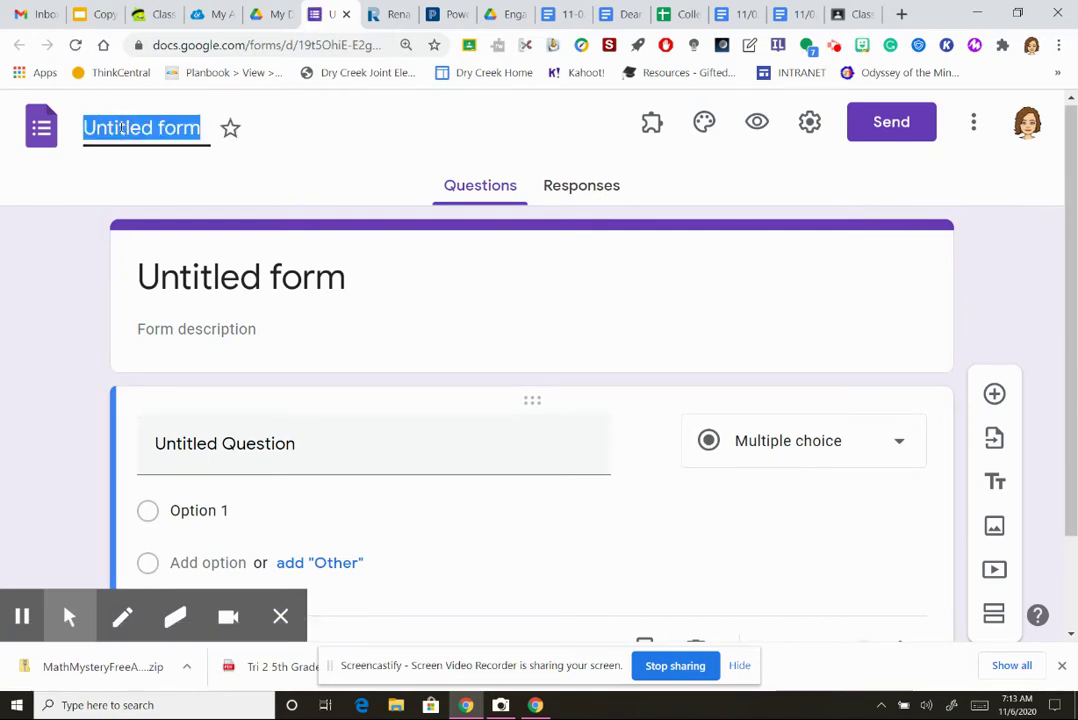
type("Store")
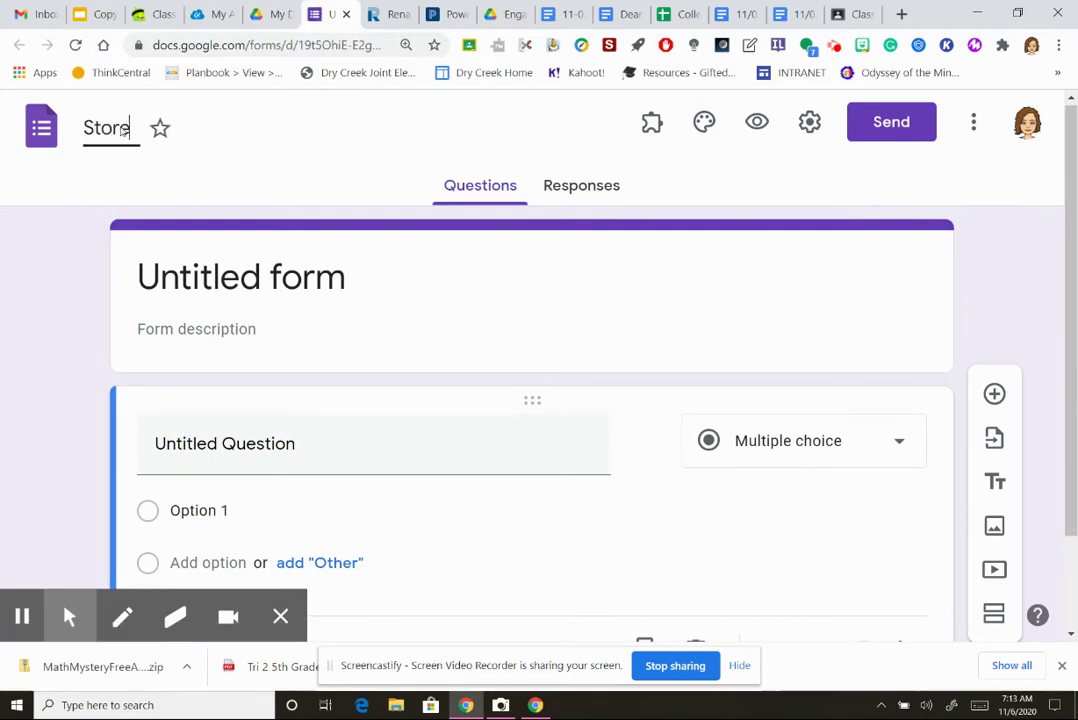
type(" Front")
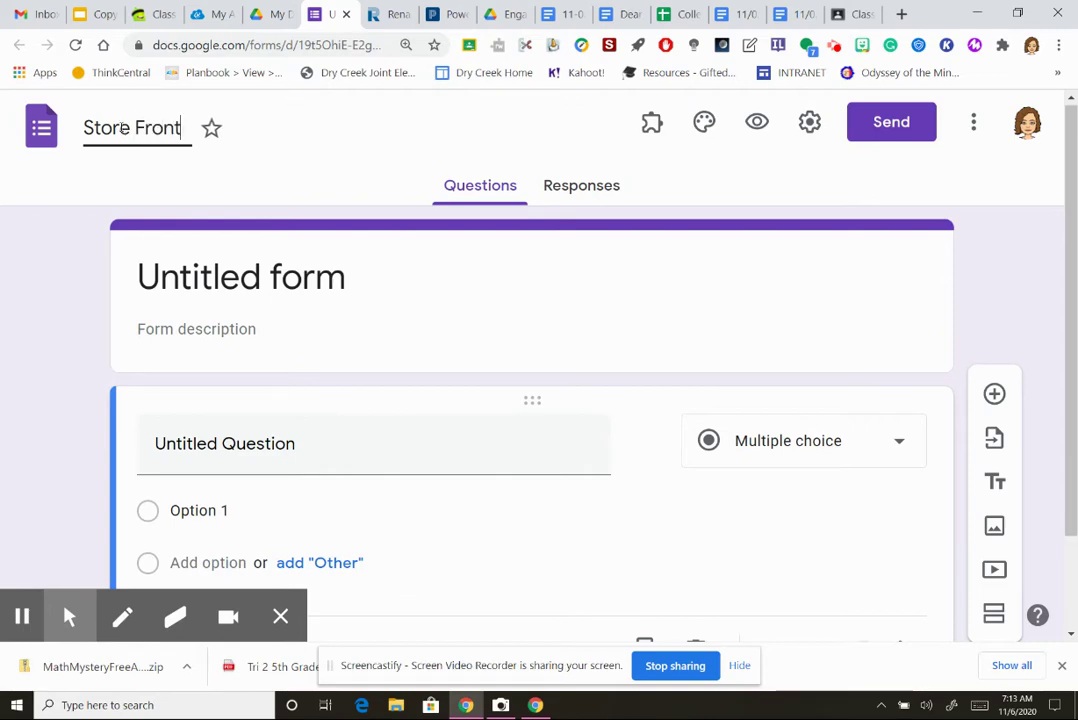
type(" Proj")
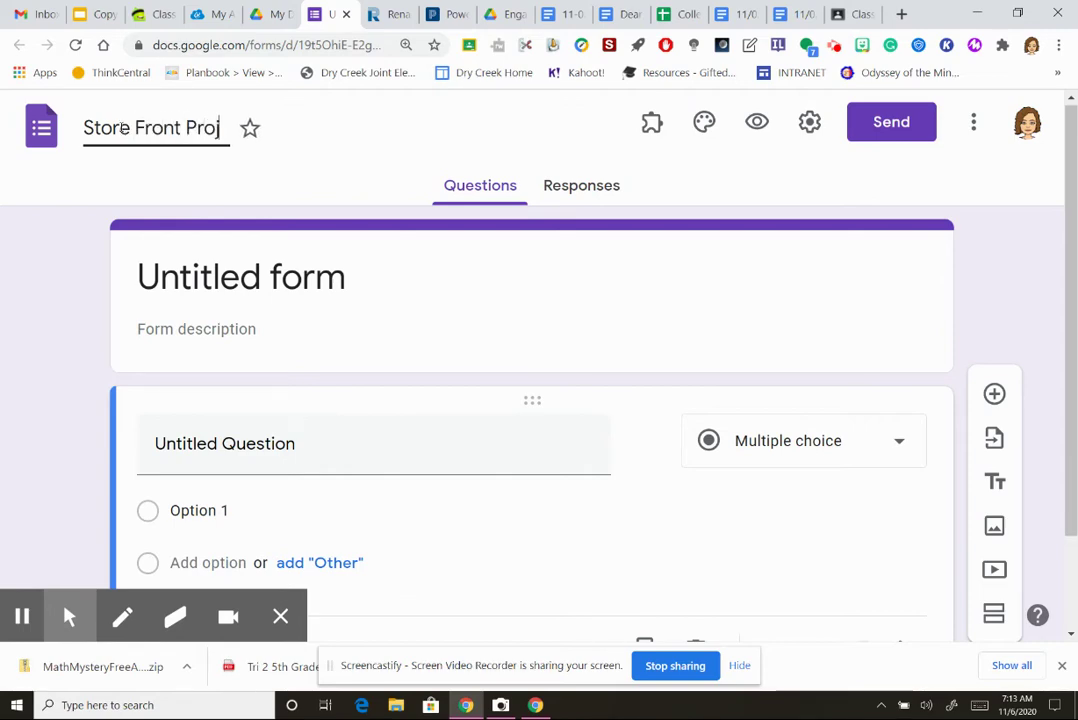
type("ect-")
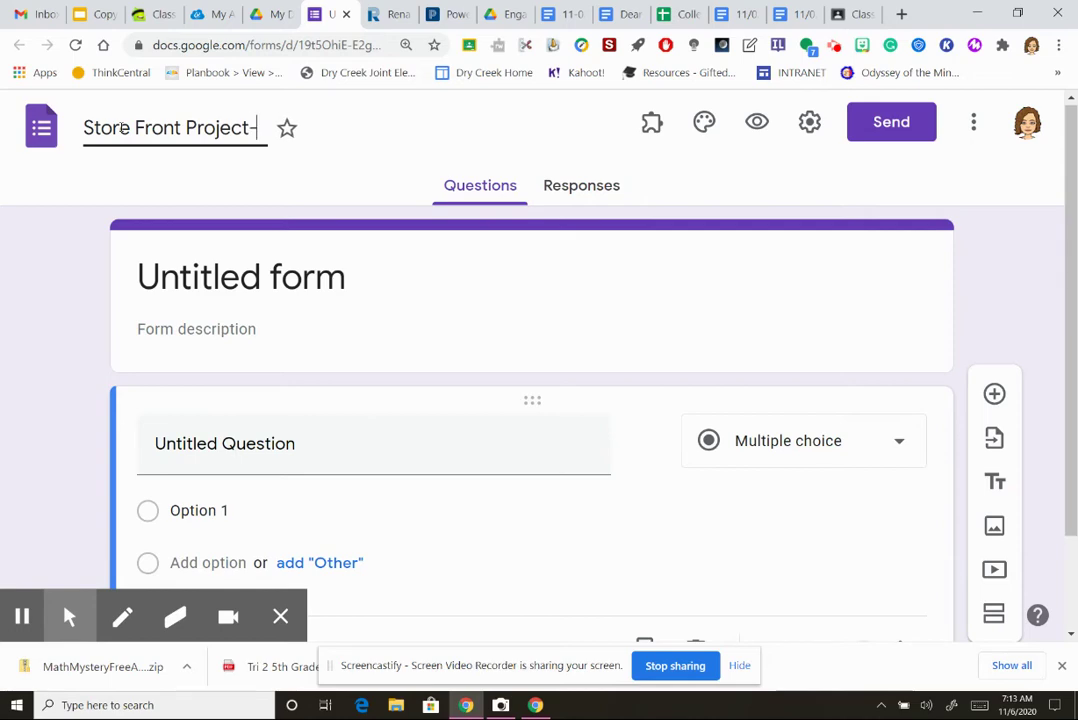
type("Mrs")
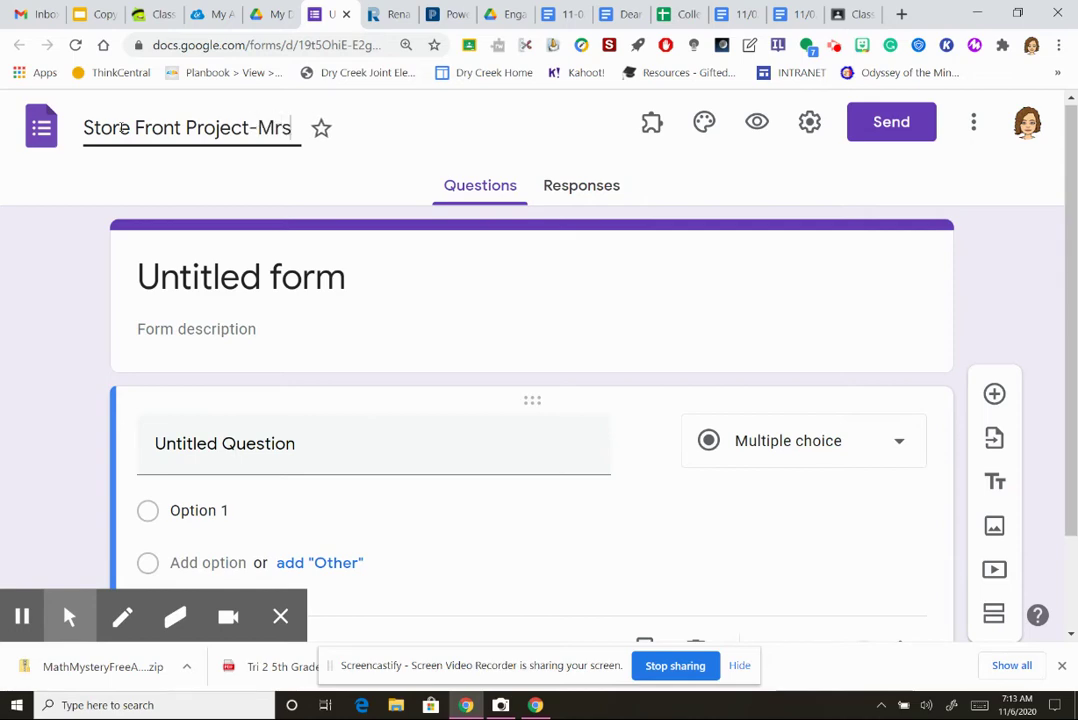
type(". Hol")
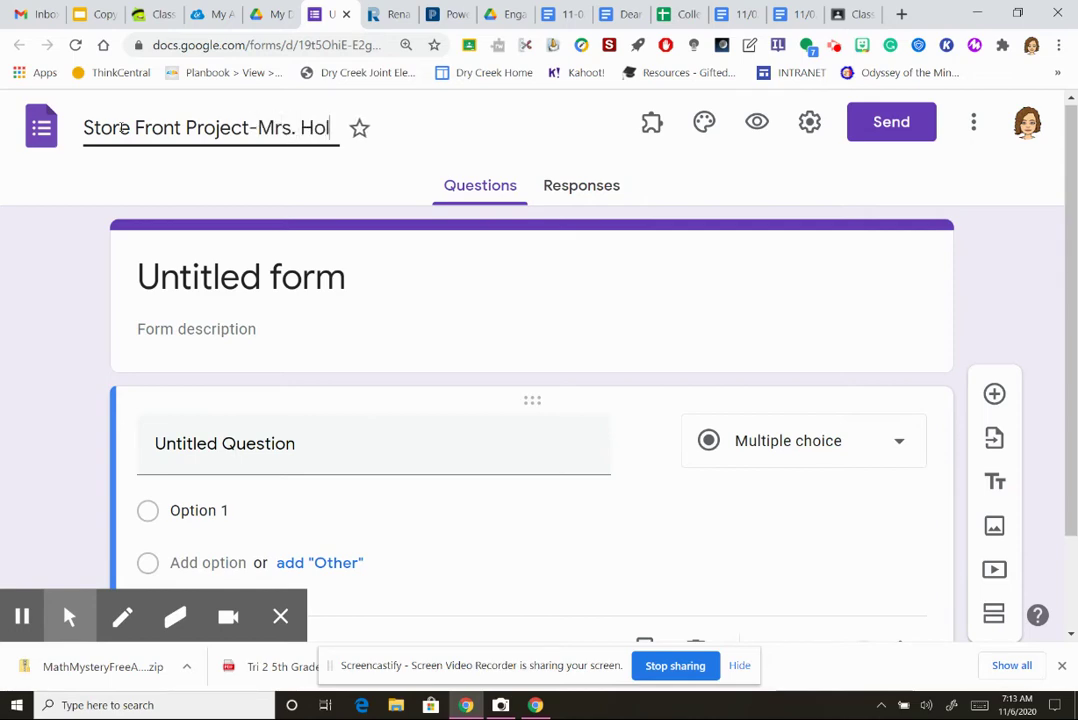
type("guin")
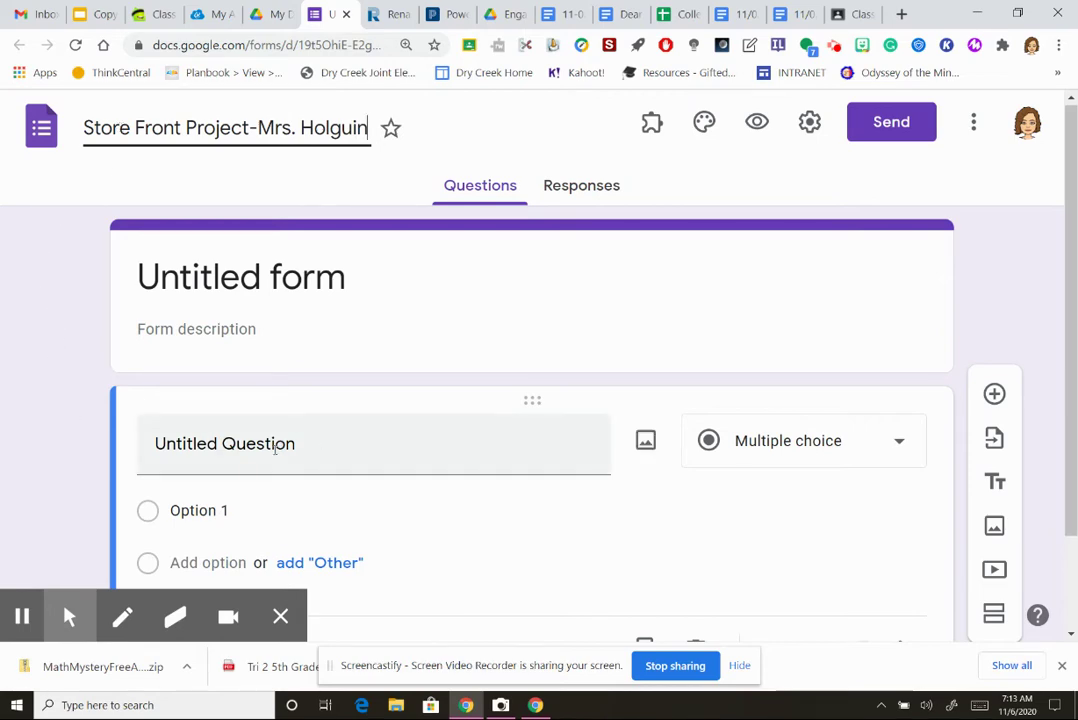
- Replace the untitled question's text with "What is your favorite ice-cream flavor?"
left_click(187, 455)
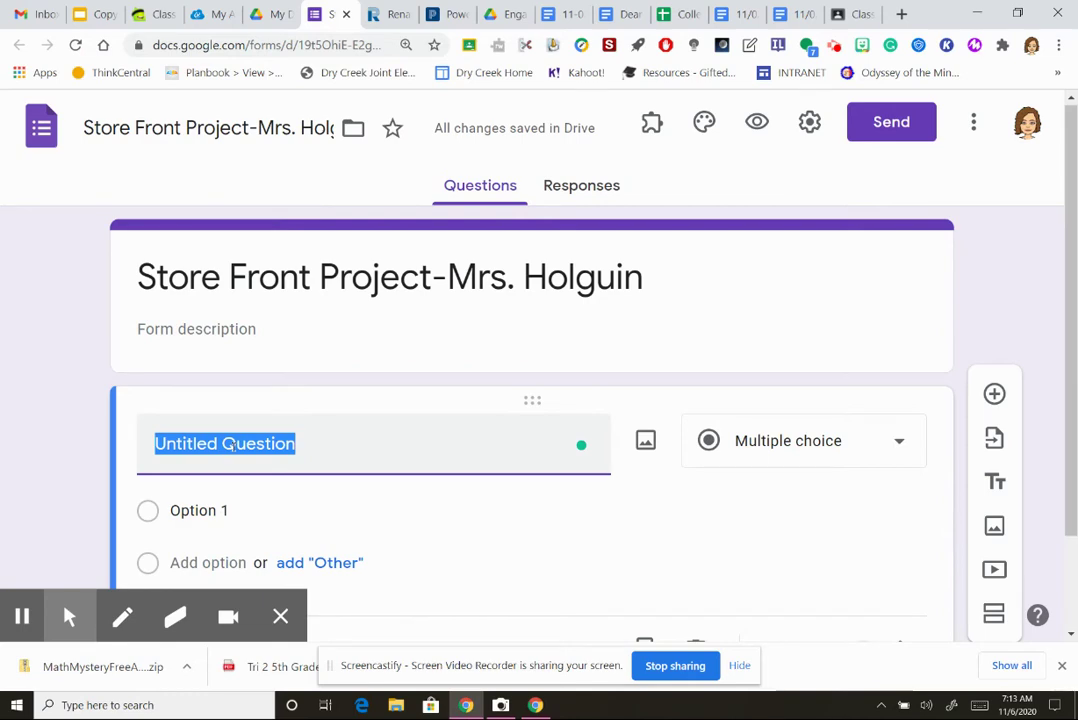
type("H")
key("BackSpace")
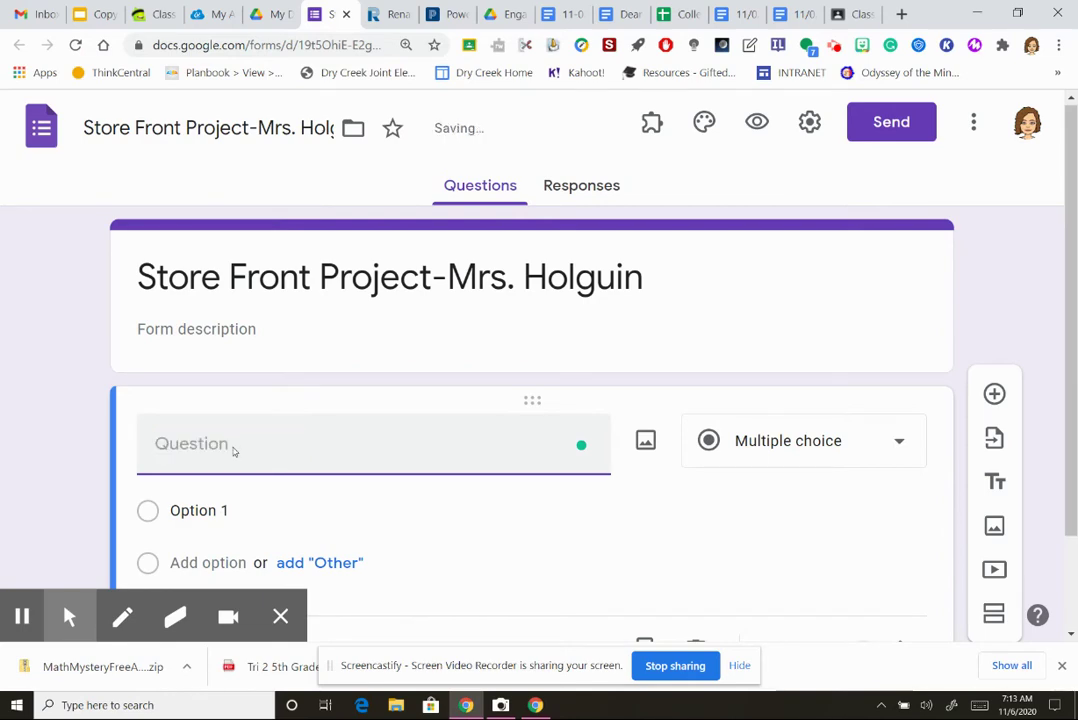
type("What is ")
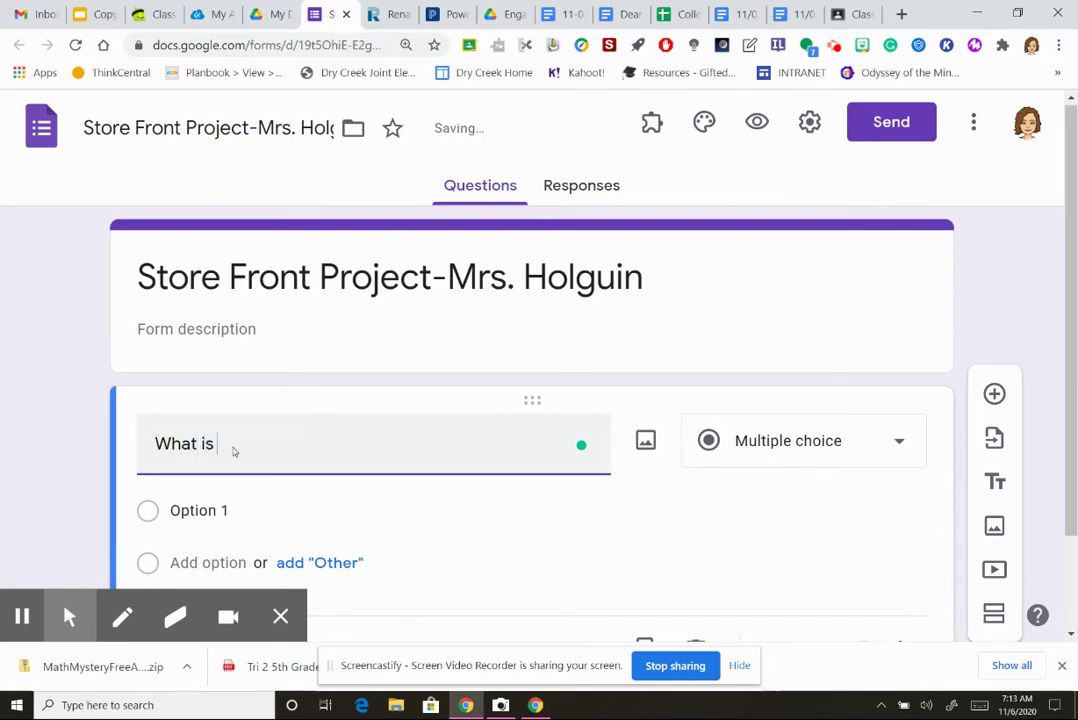
type("your favo")
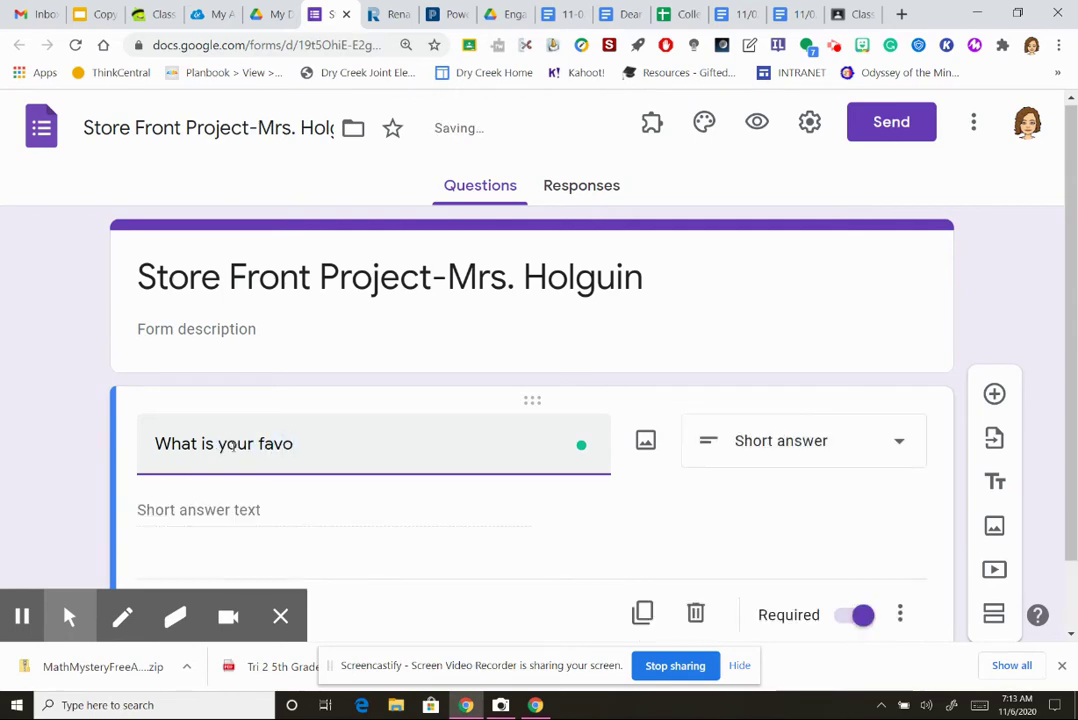
type("rite ice-cr")
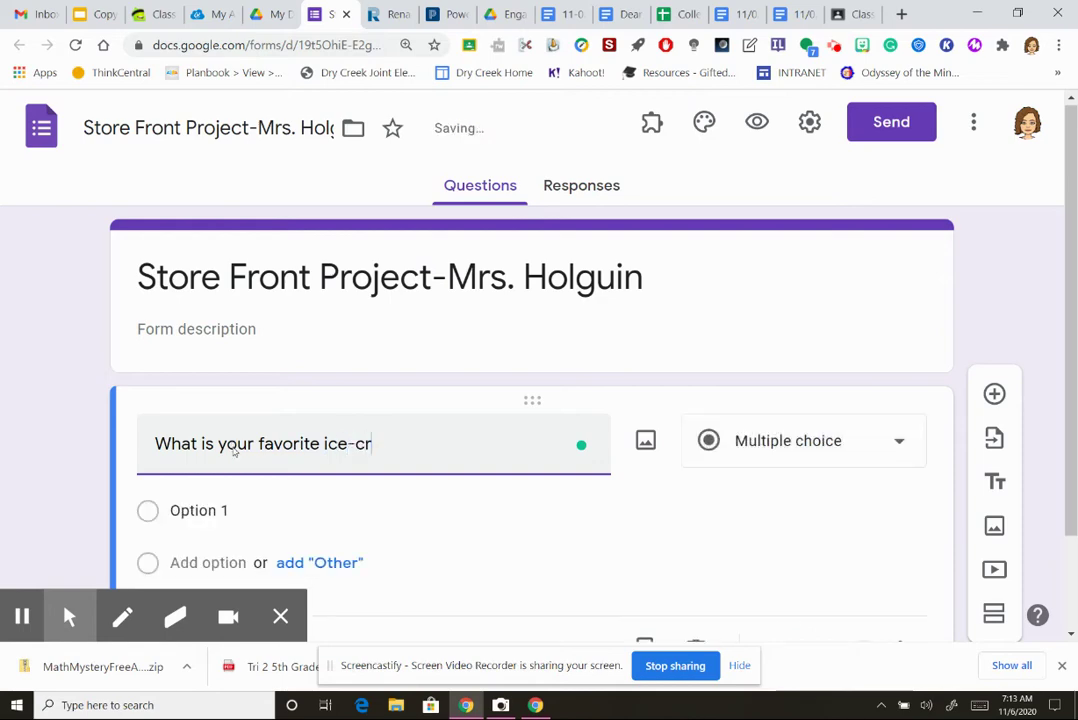
type("eam flavor?")
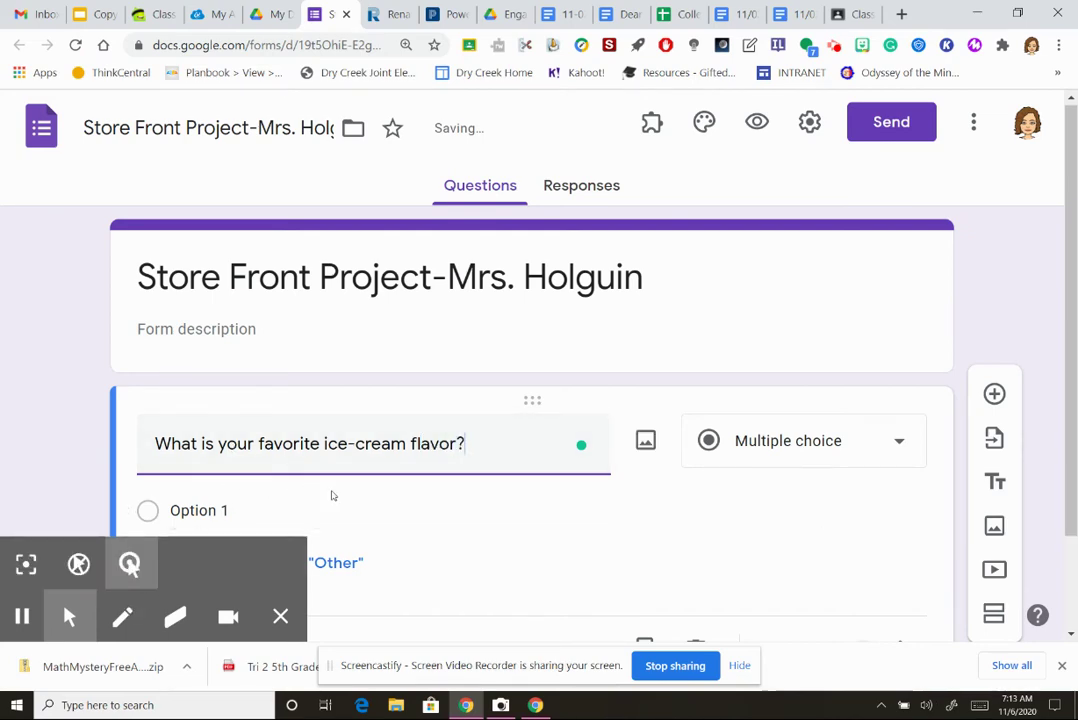
- Choose Multiple choice as the answer type of the ice-cream flavor question
scroll(503, 497, "down", 2)
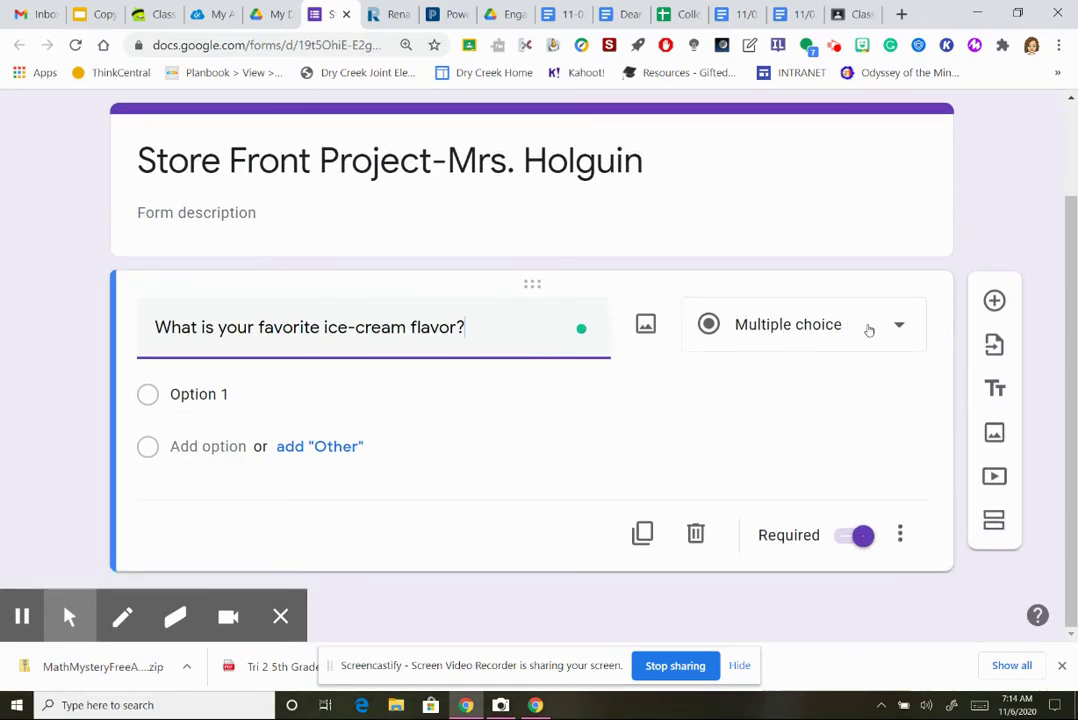
left_click(900, 326)
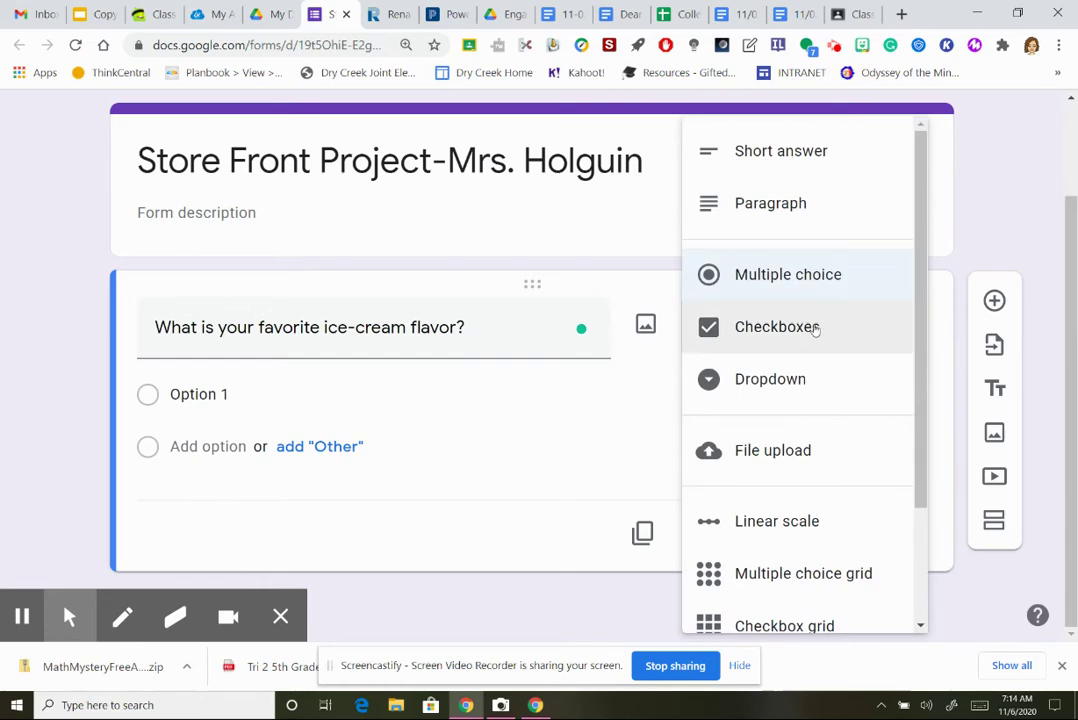
left_click(806, 277)
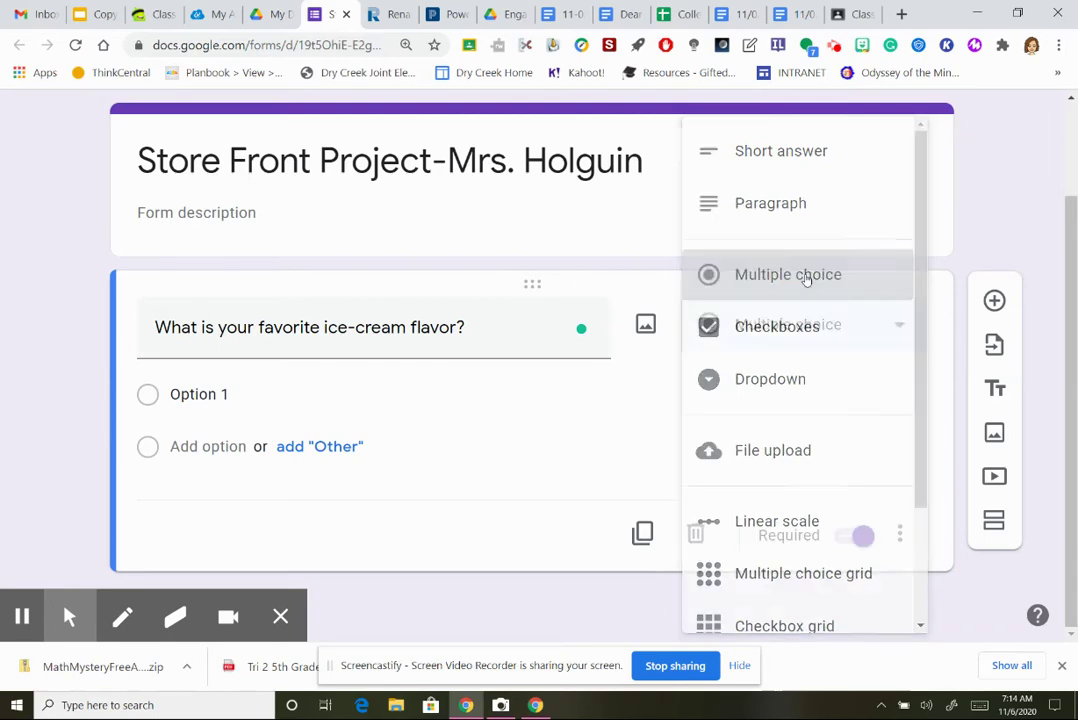
- Enter Vanilla, Chocolate and Strawberry as the first three answer options of the ice-cream flavor question
left_click(199, 394)
type("Vanilla")
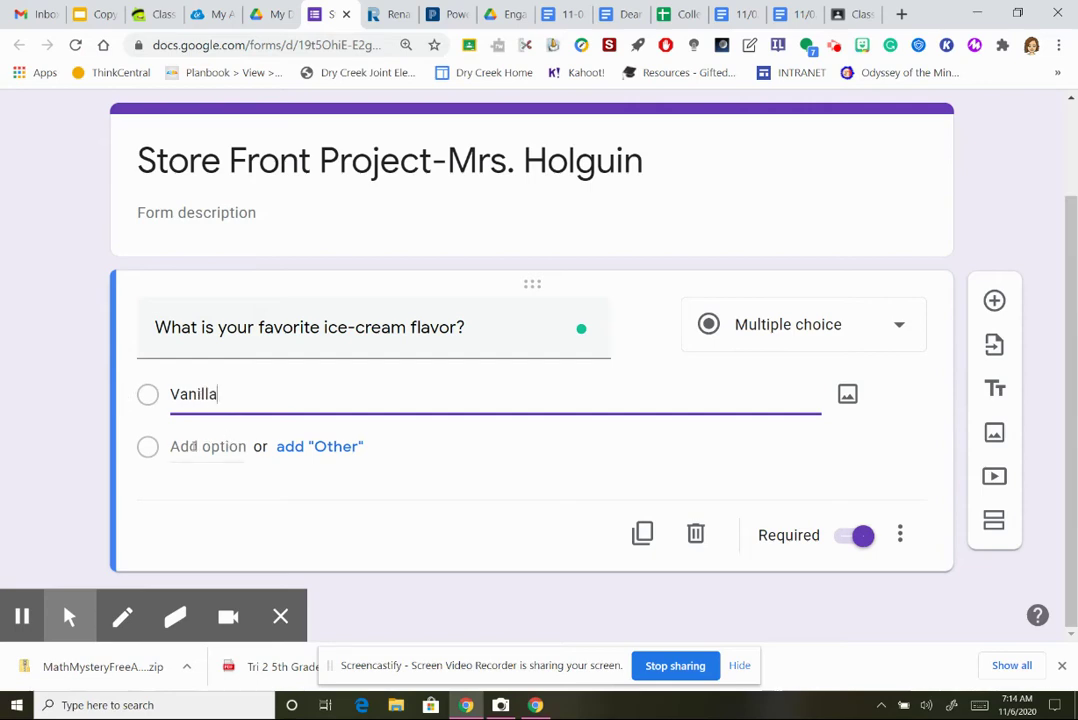
left_click(194, 447)
type("Ch")
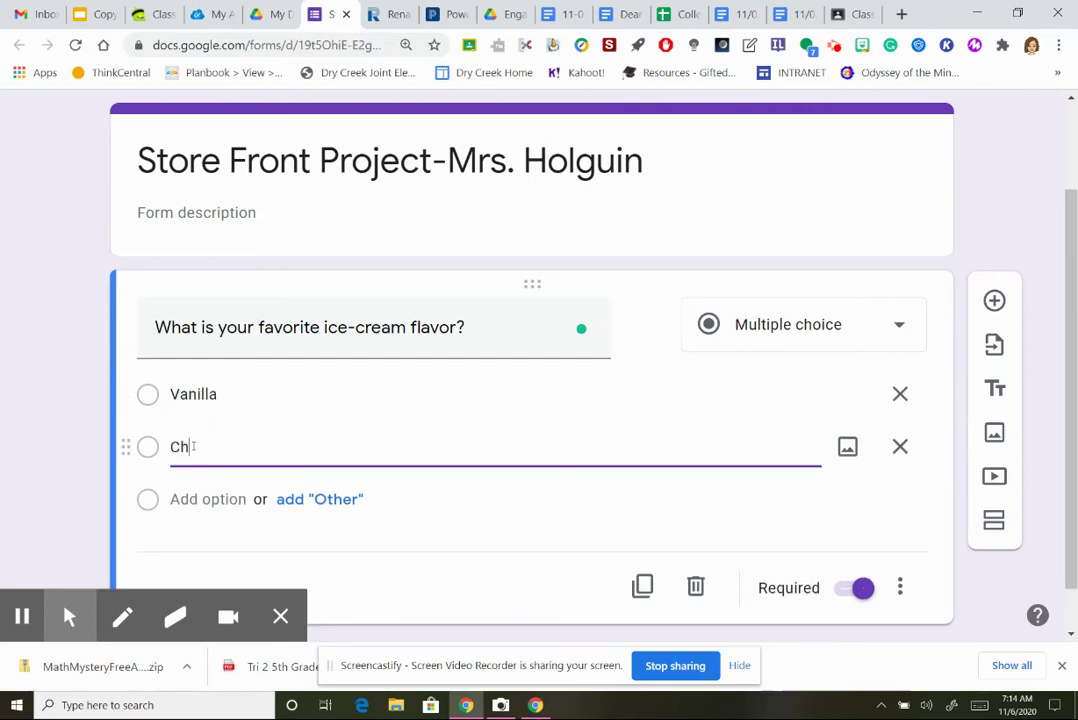
type("ocolate")
left_click(207, 499)
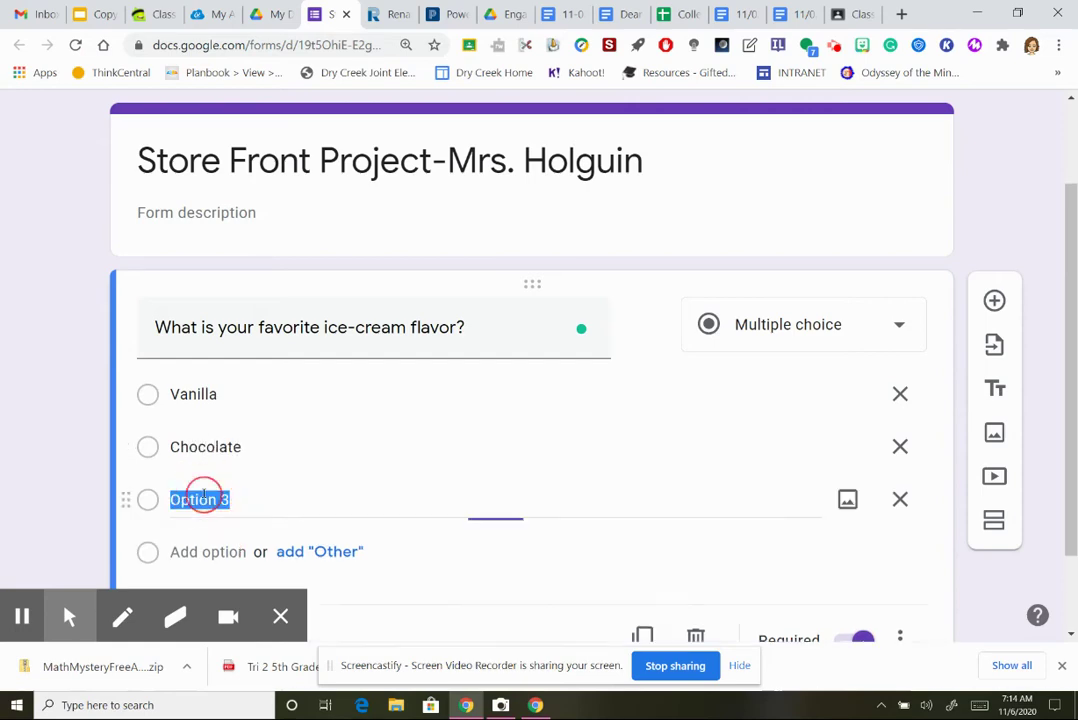
type("Stra")
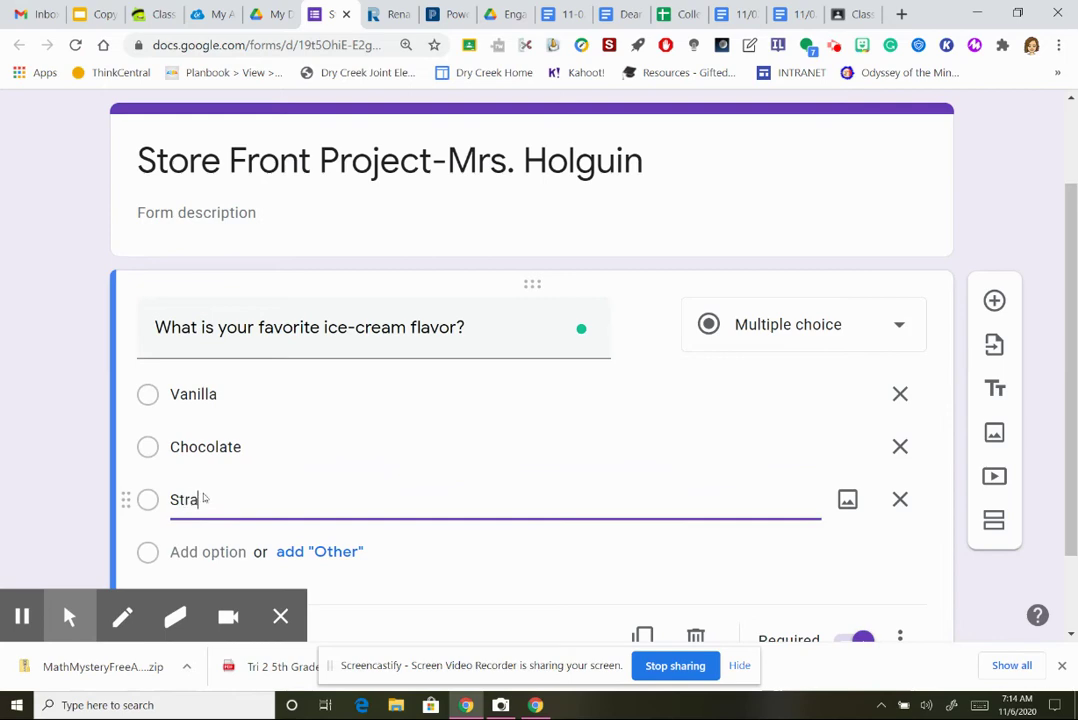
type("wberry")
- Add Mint Chip and Cookies and Cream as the fourth and fifth answer options of the ice-cream flavor question
scroll(441, 389, "down", 1)
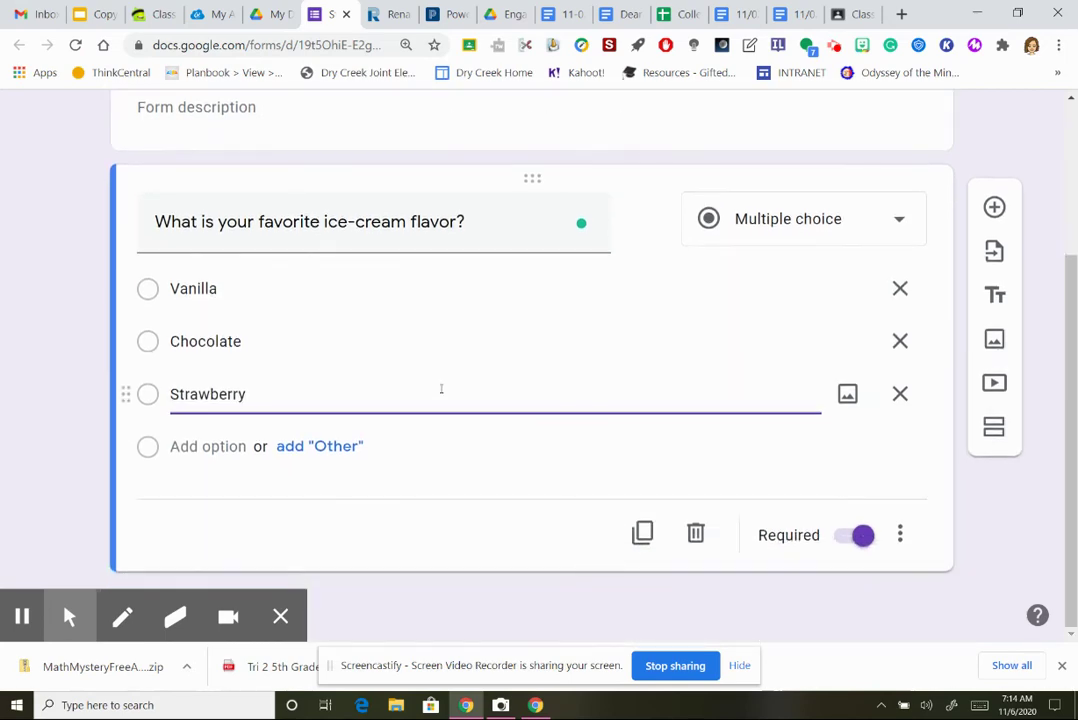
left_click(183, 452)
type("M")
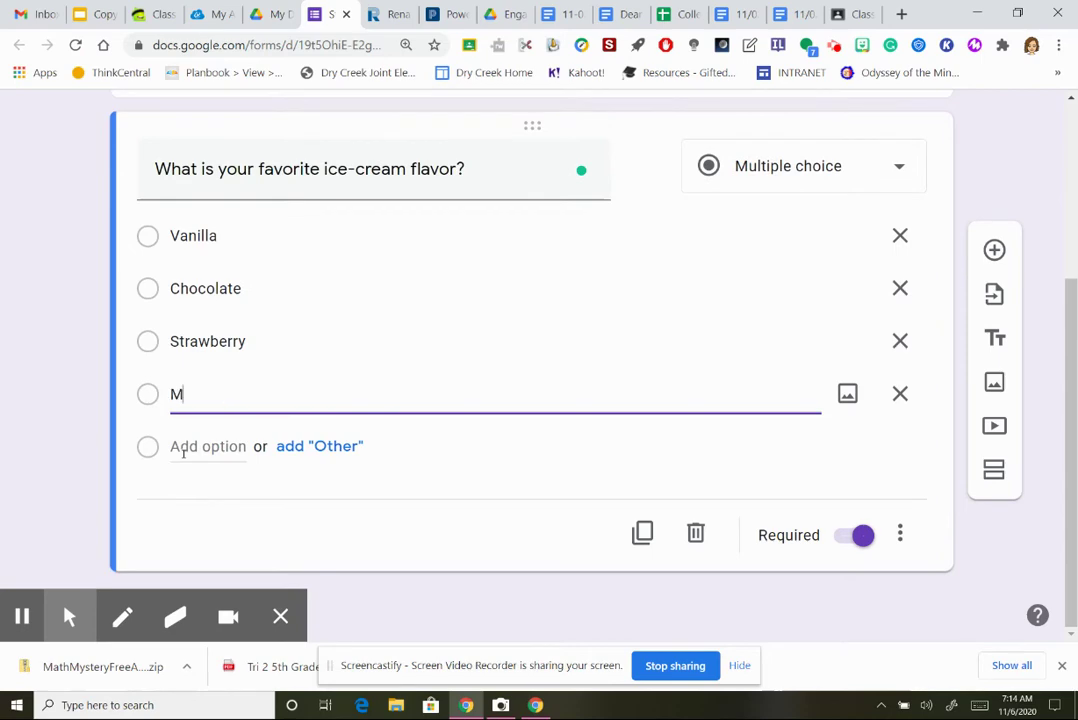
type("int Chip")
left_click(200, 452)
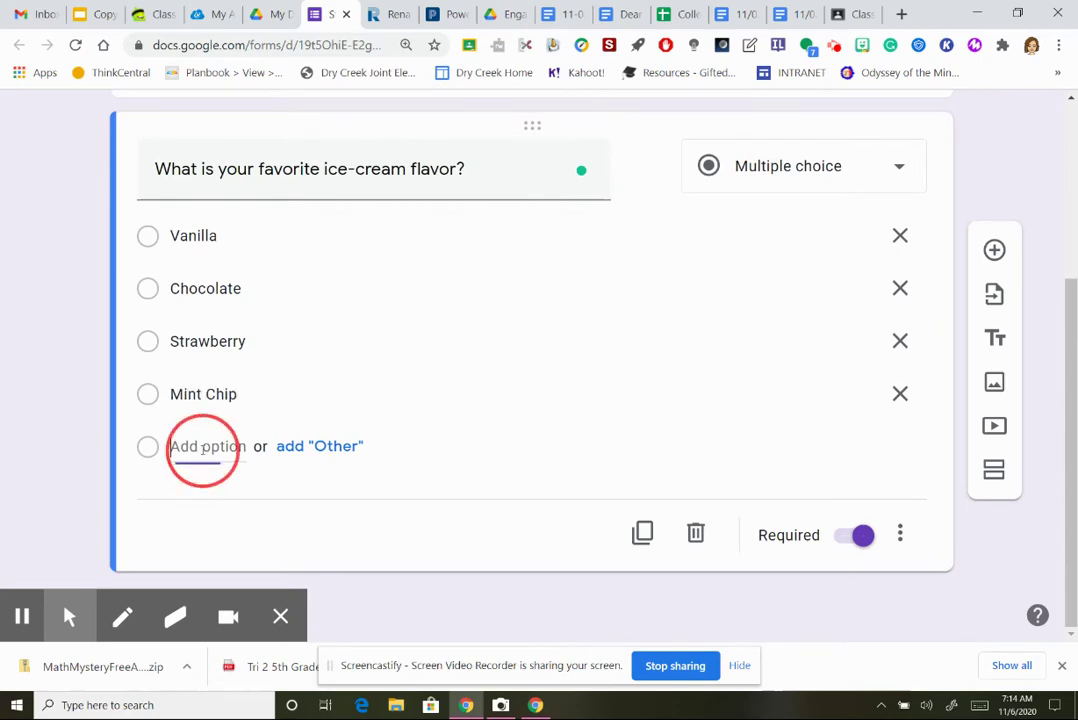
type("Cook")
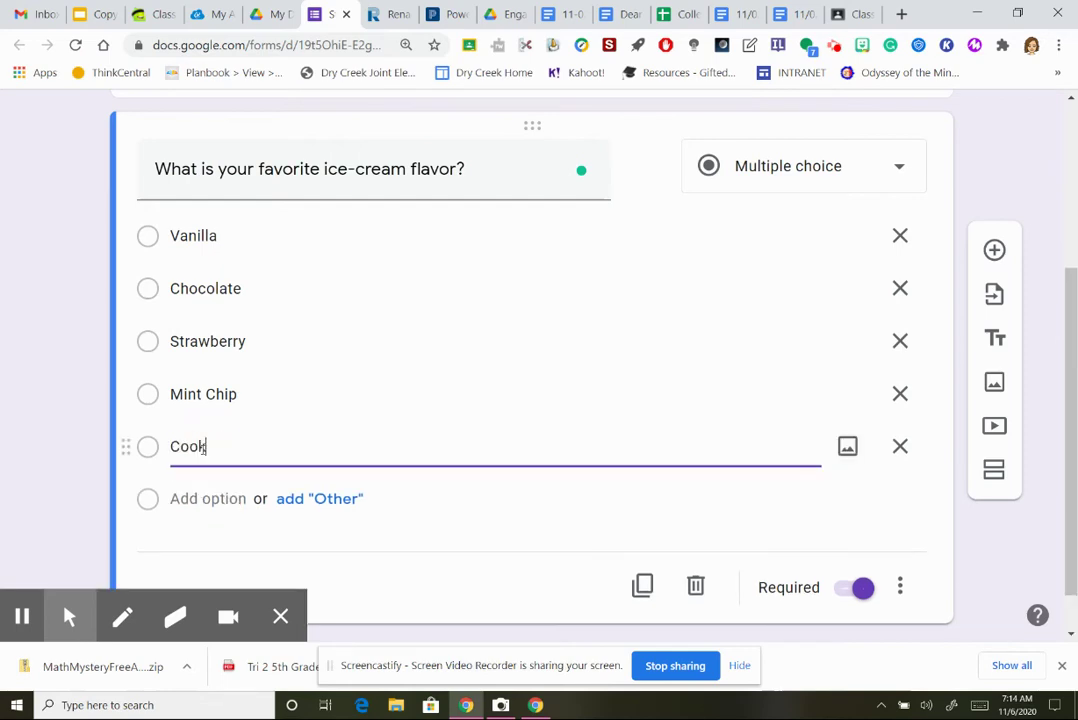
type("ies and Cream")
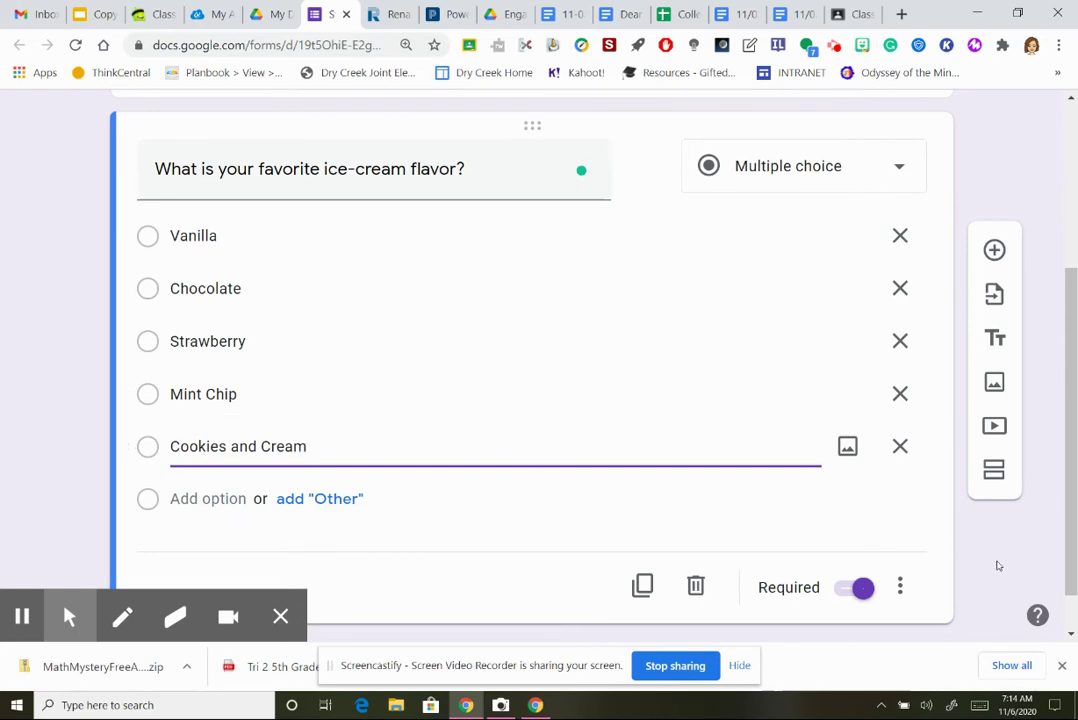
- Insert the illustrated ice-cream cones picture from the Food and dining themes as the form's header image
scroll(1000, 566, "up", 3)
scroll(457, 306, "up", 1)
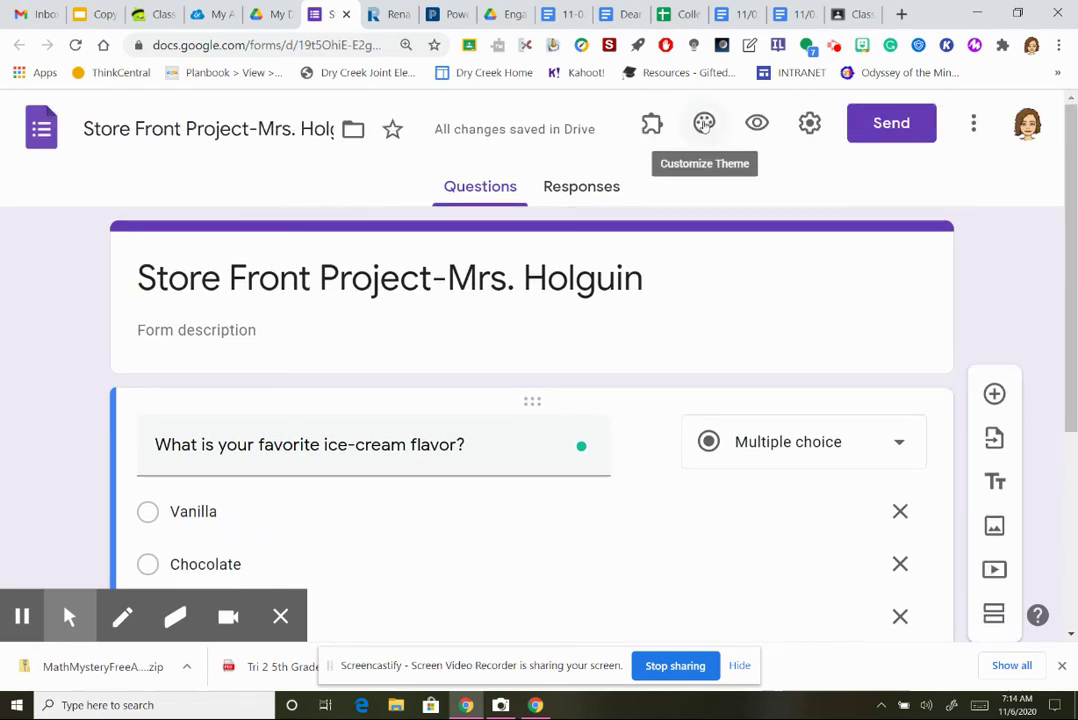
left_click(704, 123)
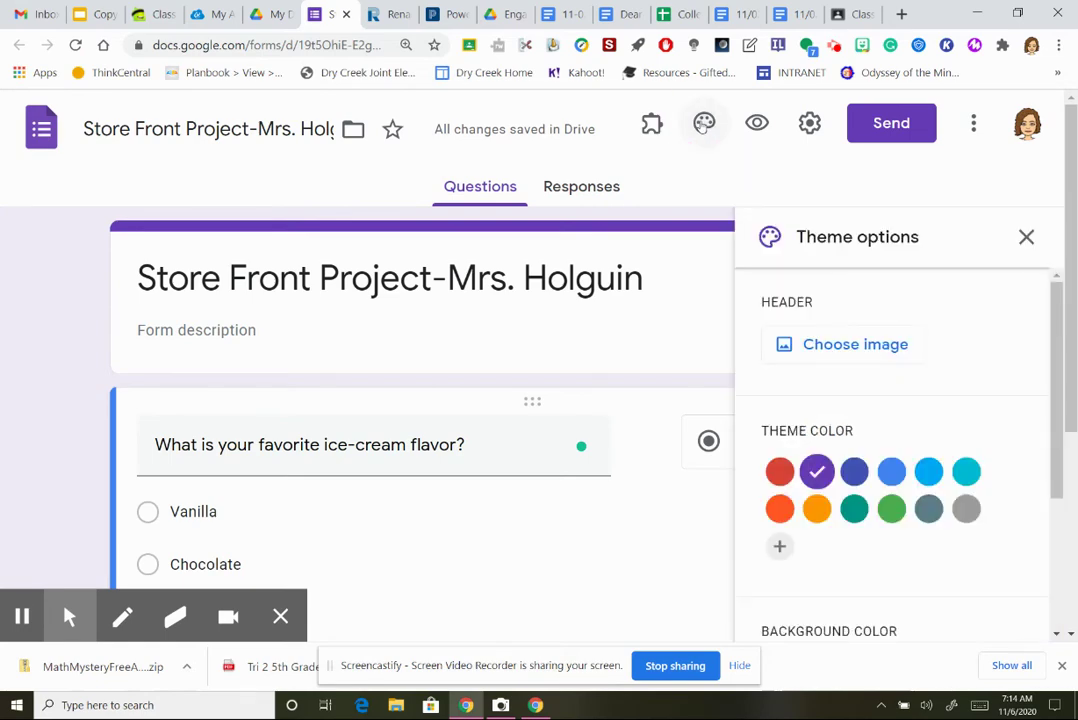
left_click(849, 357)
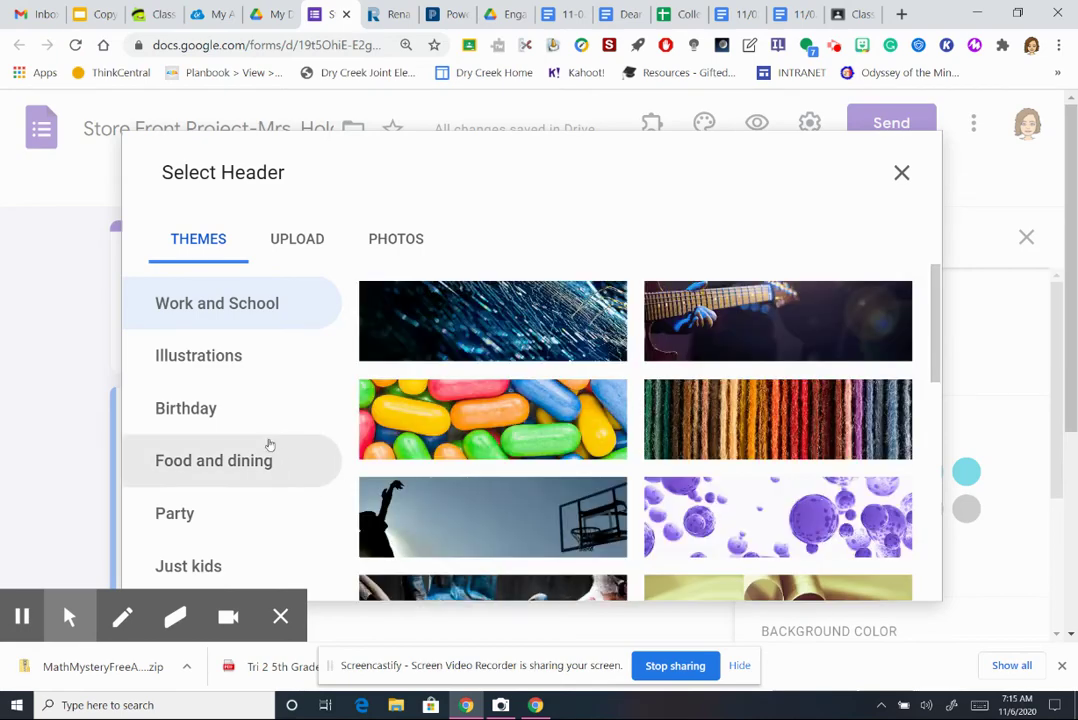
left_click(241, 315)
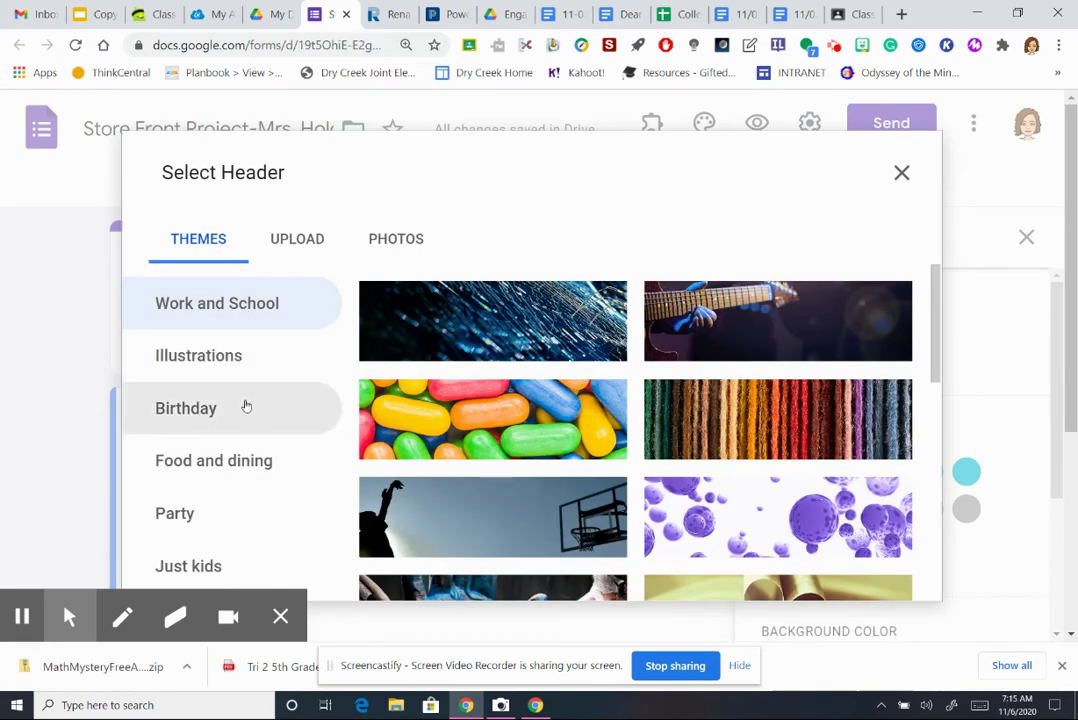
scroll(270, 452, "down", 2)
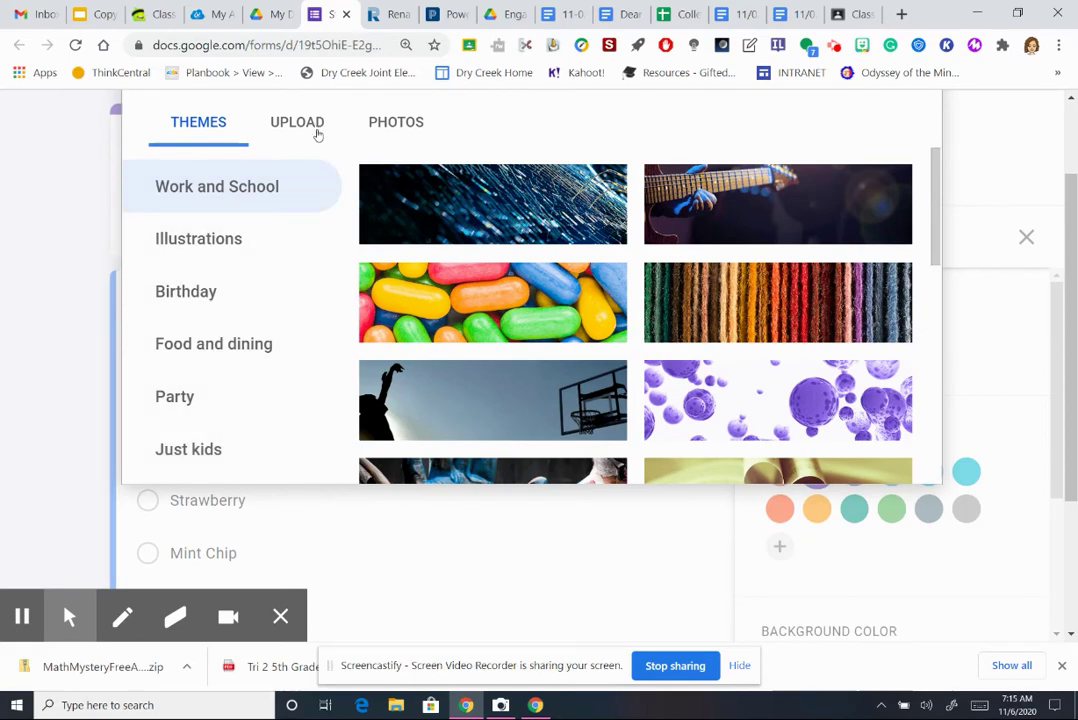
left_click(241, 343)
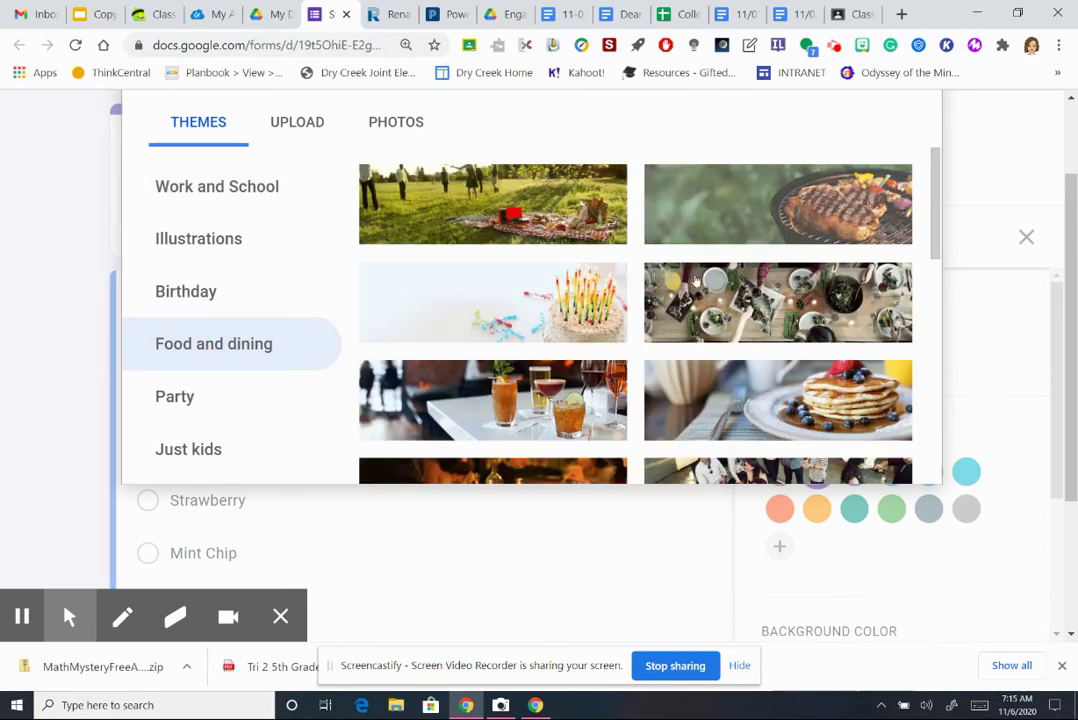
scroll(695, 281, "down", 1)
scroll(695, 281, "down", 1)
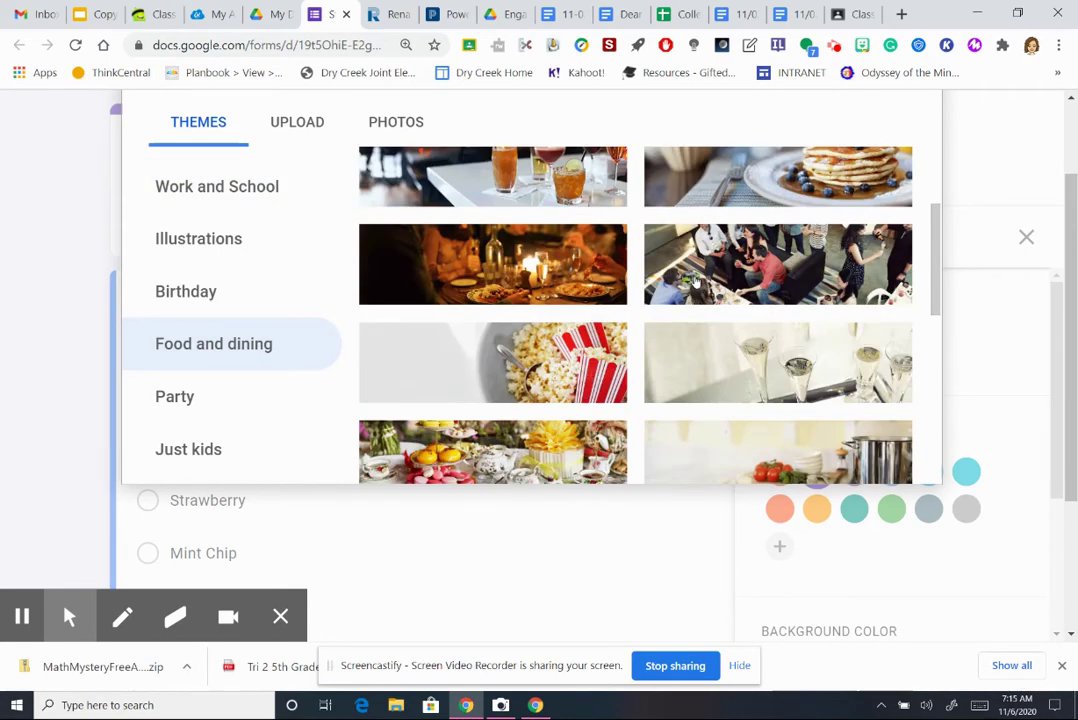
scroll(695, 281, "down", 2)
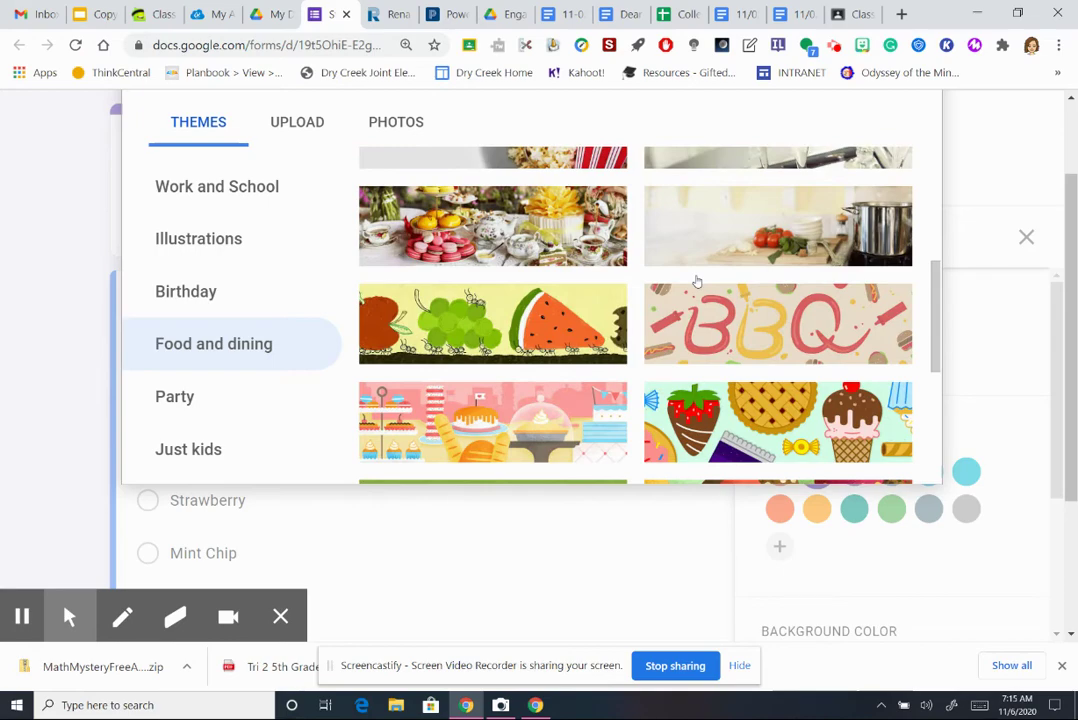
scroll(686, 316, "down", 1)
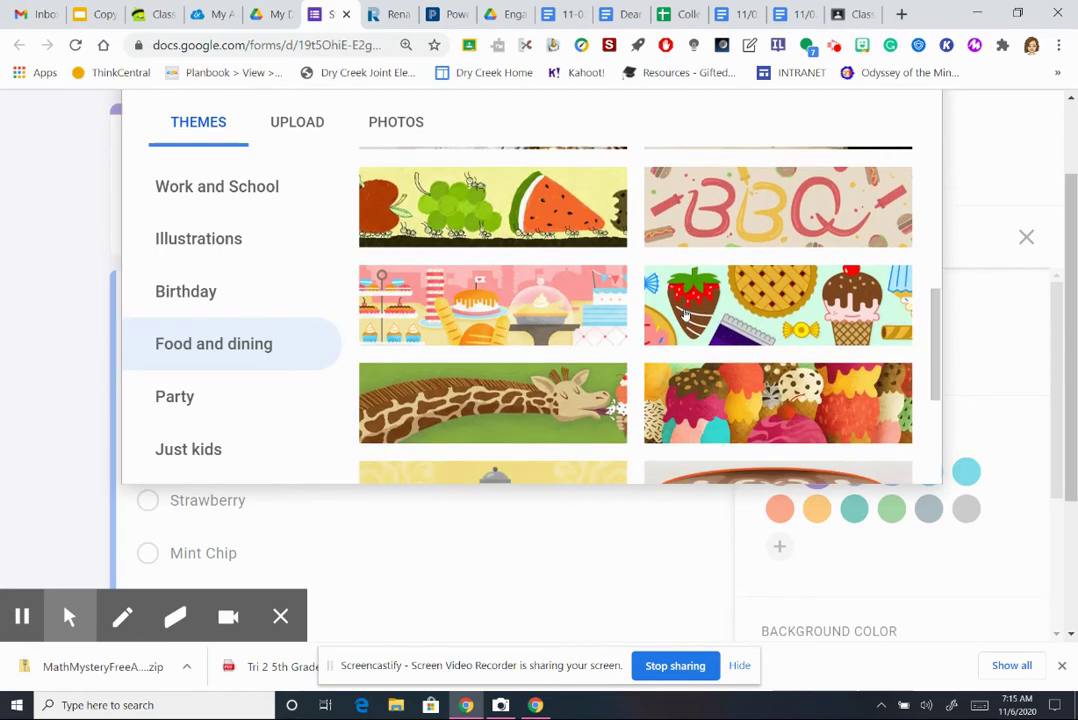
left_click(756, 408)
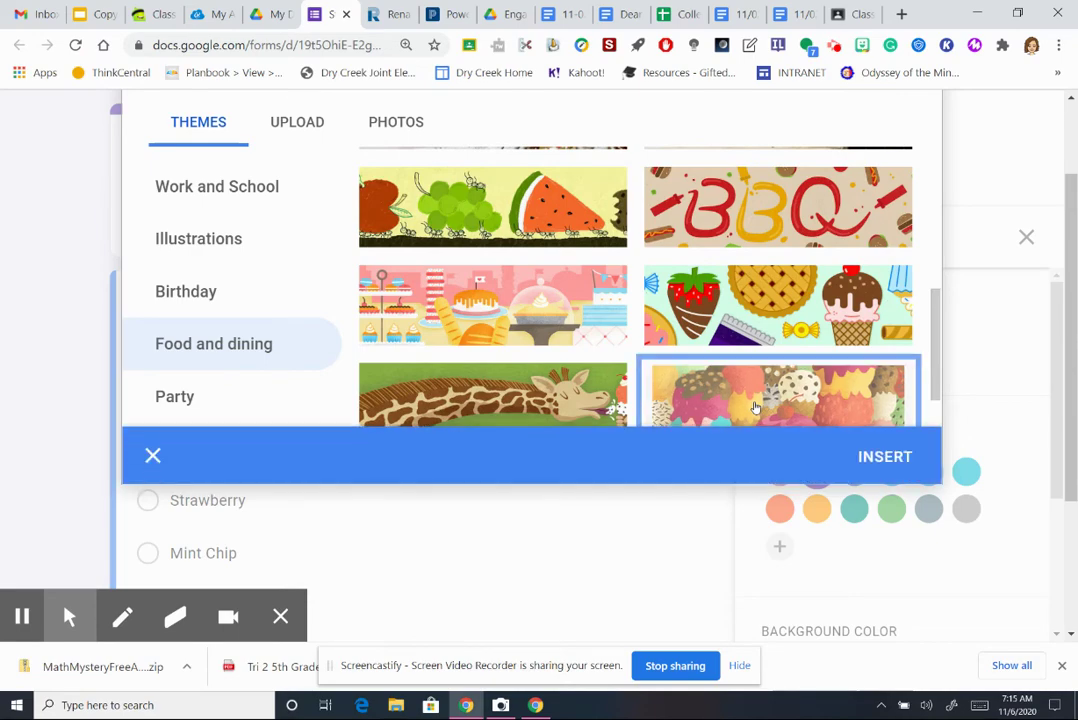
left_click(885, 455)
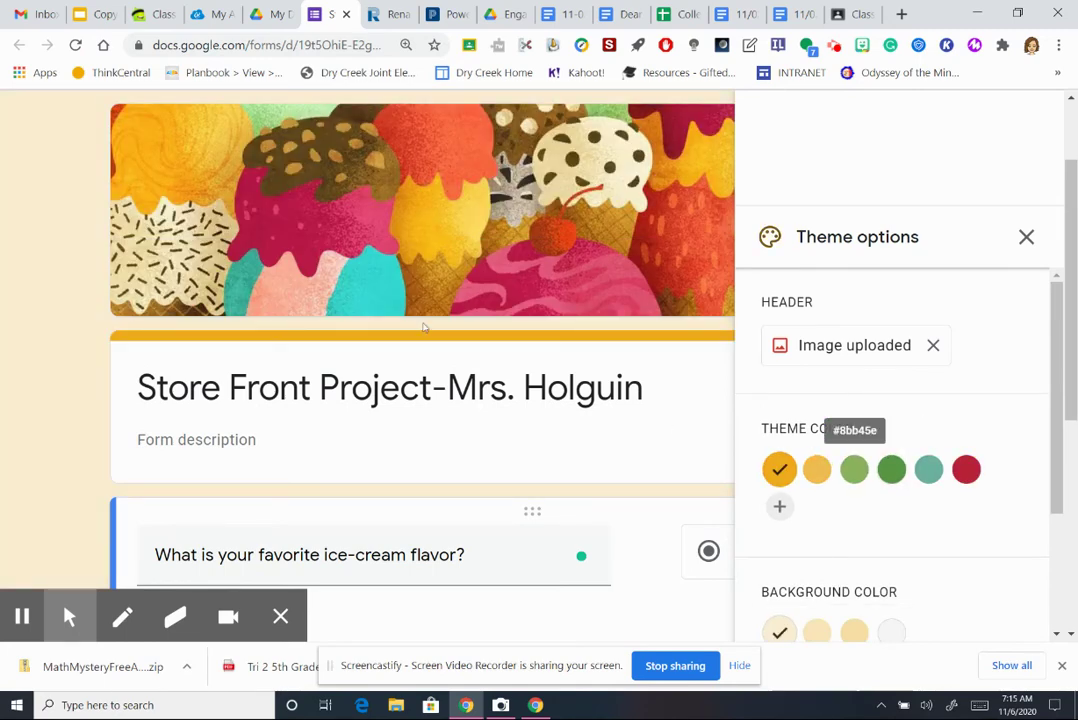
- Set the form's theme color to dark green and close the theme options
left_click(891, 469)
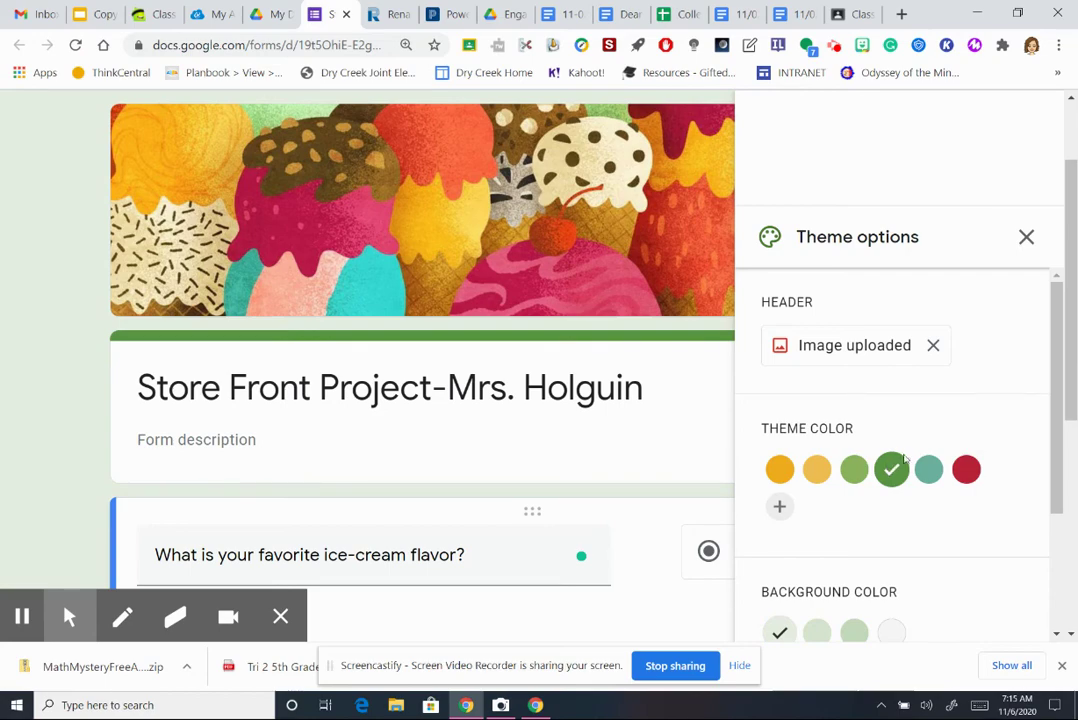
scroll(960, 416, "down", 2)
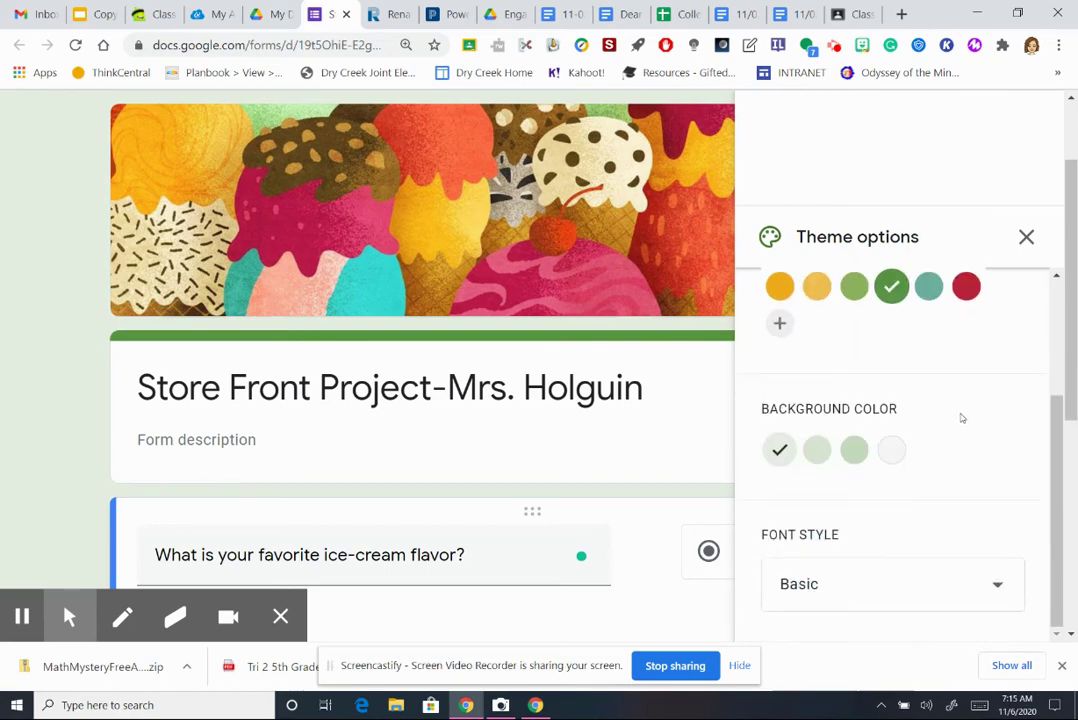
left_click(1026, 240)
scroll(1028, 270, "up", 2)
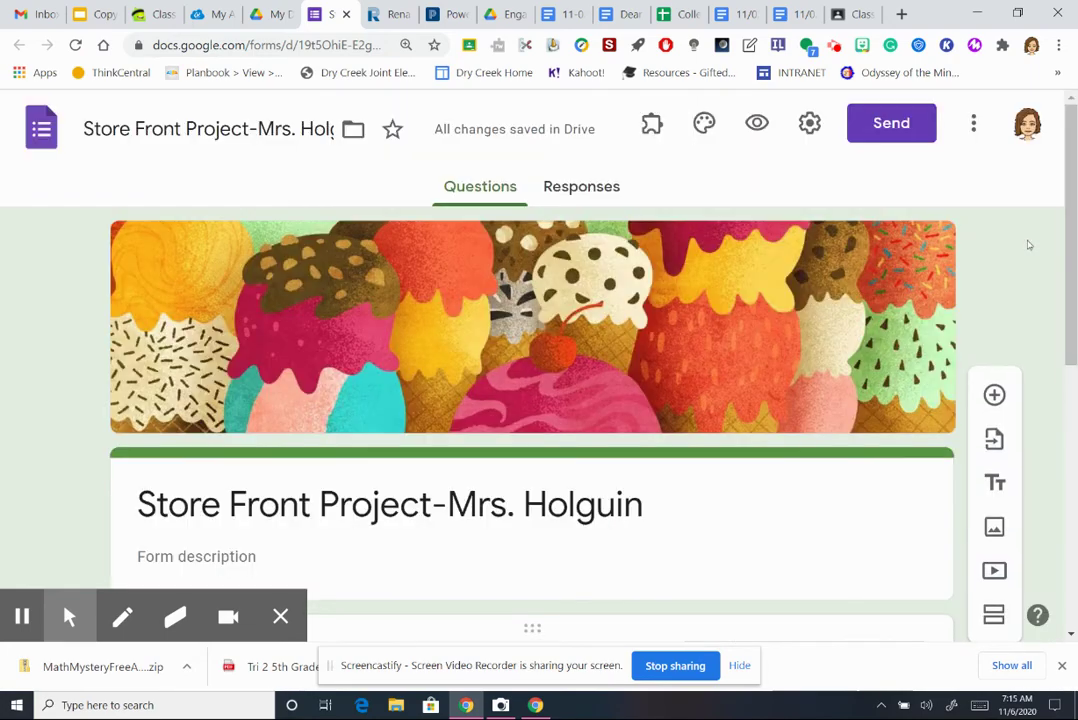
- Preview the form and look through its header, title, question and answer options as a respondent sees them
scroll(1025, 300, "down", 3)
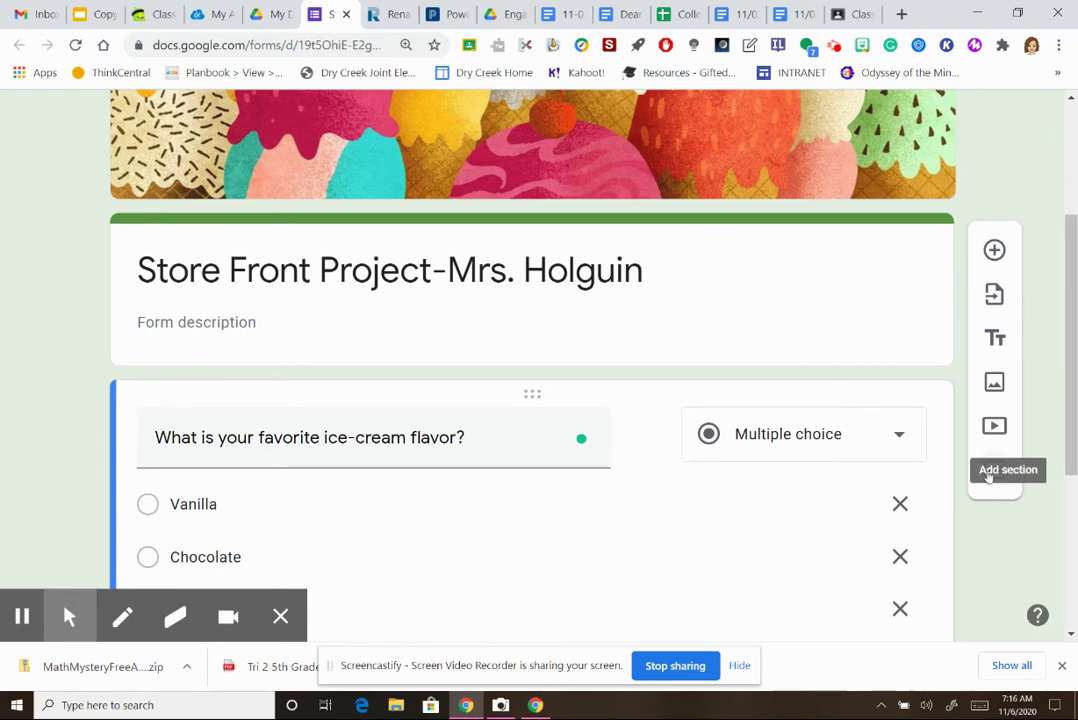
scroll(988, 477, "down", 2)
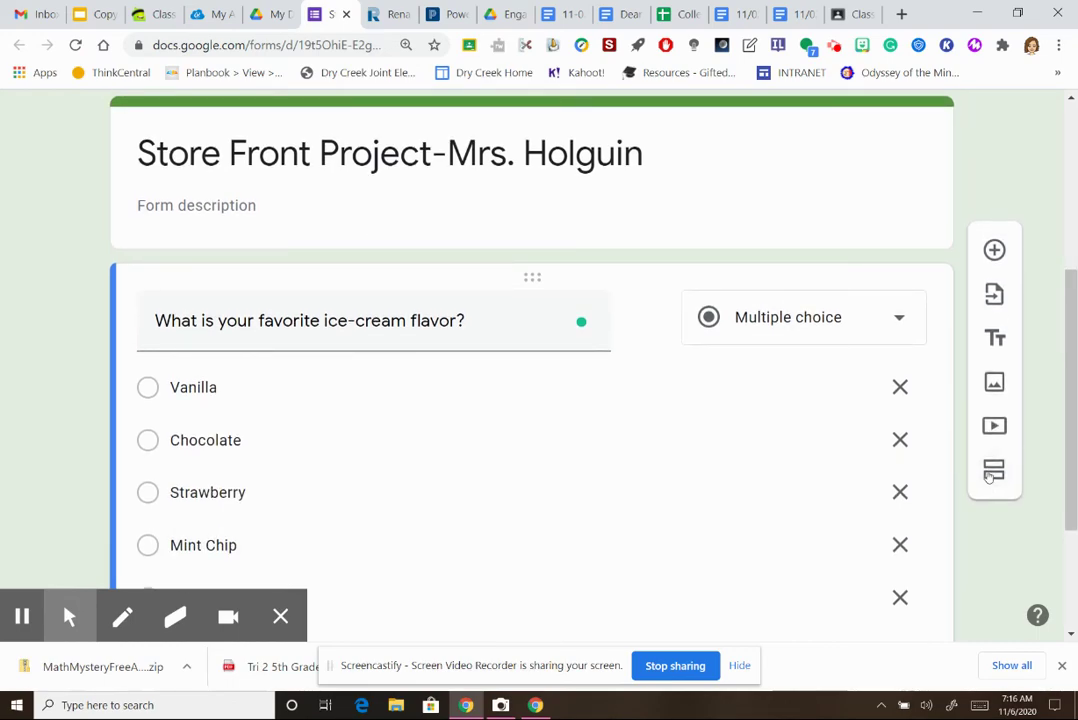
scroll(988, 477, "down", 2)
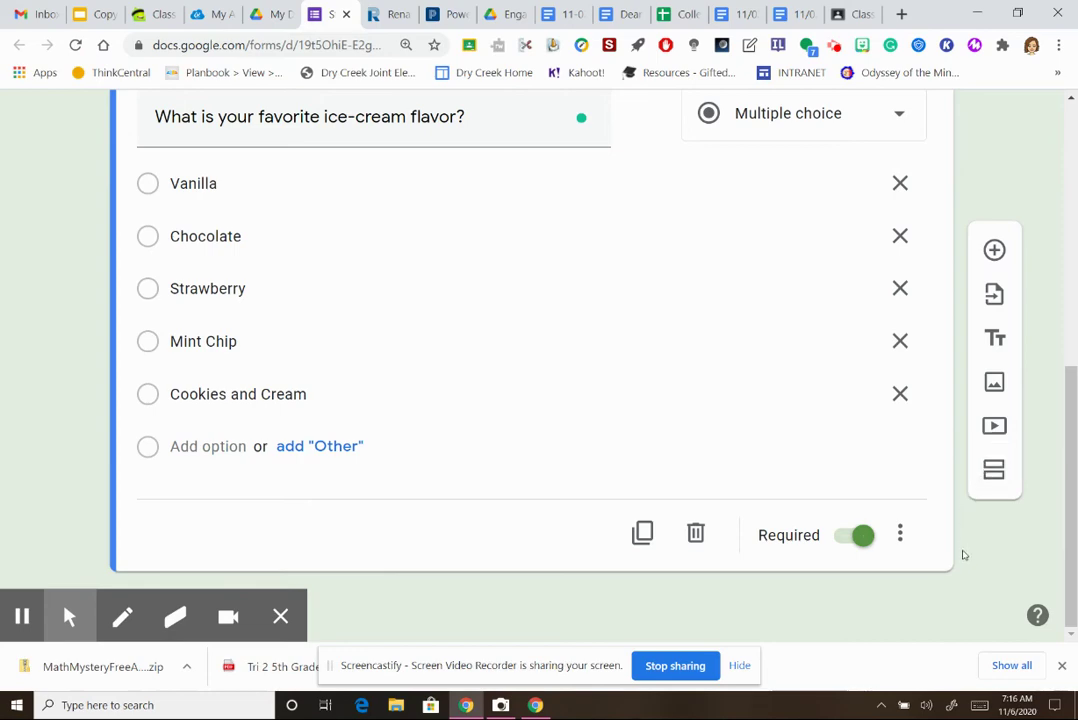
scroll(963, 555, "up", 7)
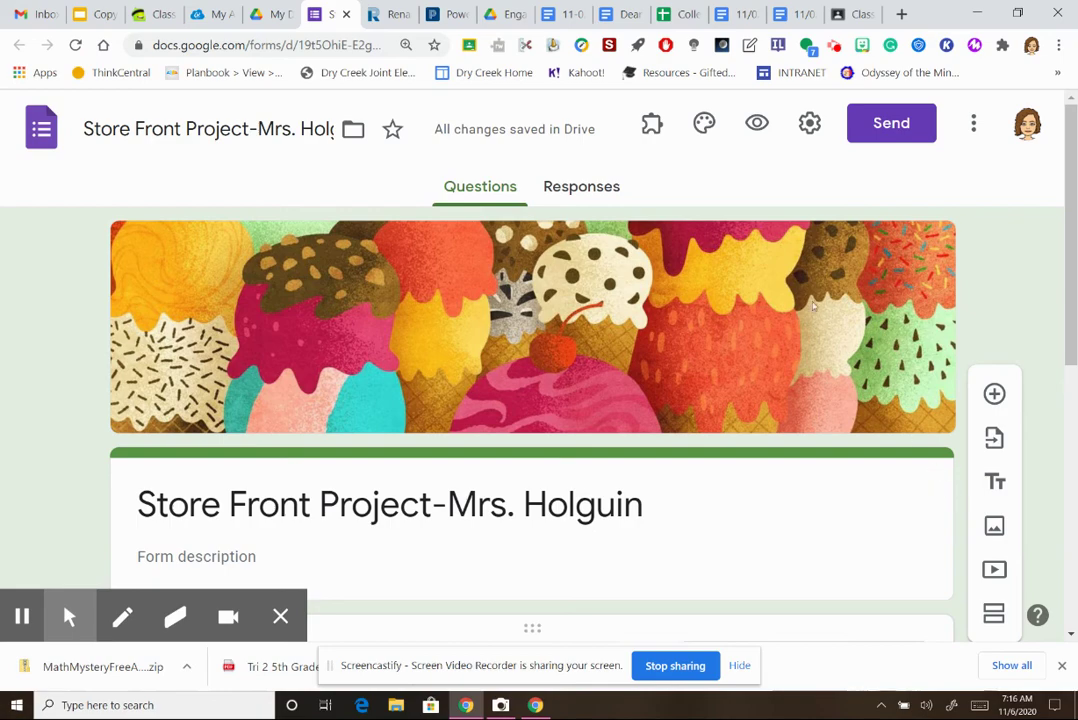
left_click(756, 124)
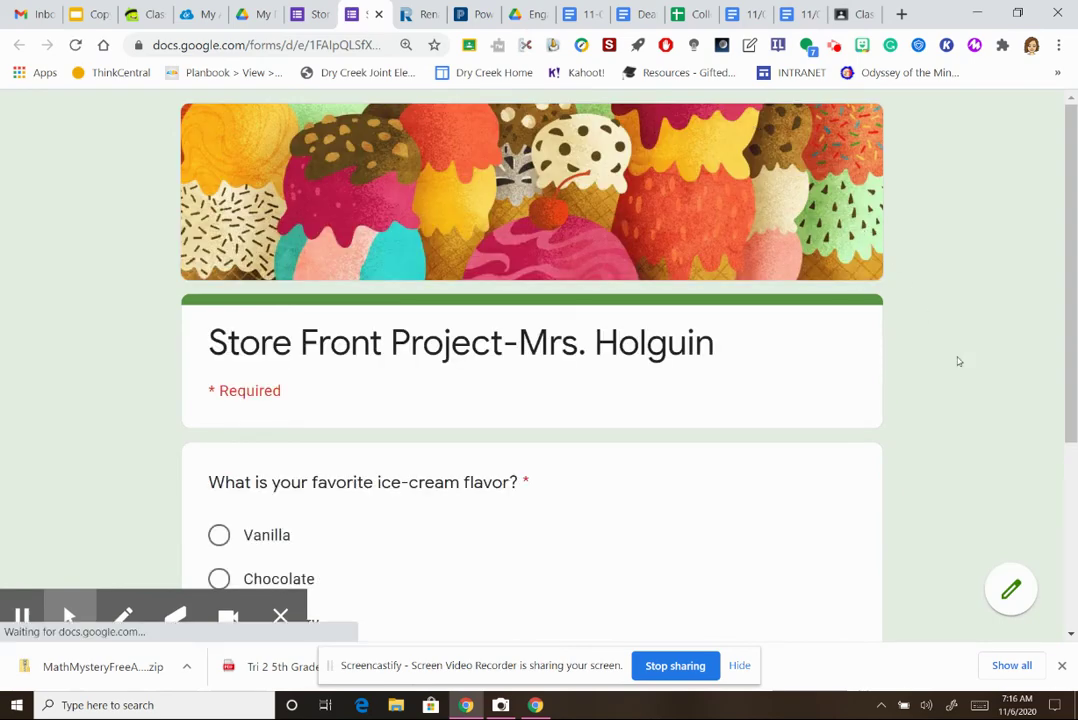
scroll(958, 361, "down", 3)
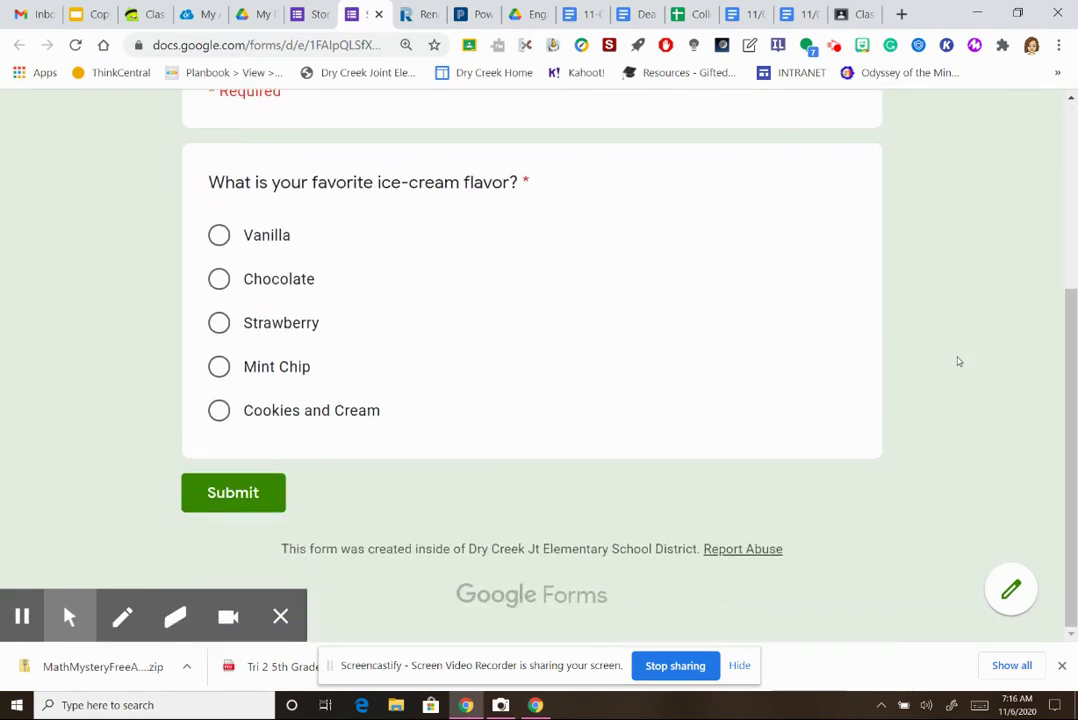
scroll(504, 289, "up", 2)
scroll(504, 289, "up", 1)
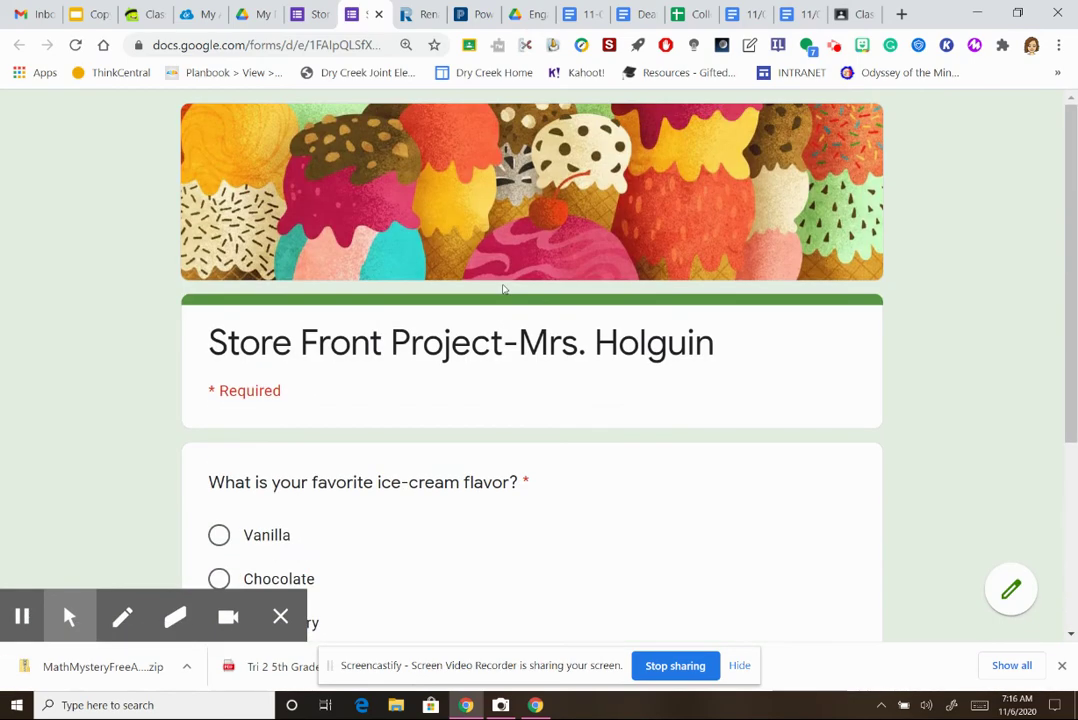
scroll(503, 290, "down", 2)
scroll(504, 289, "up", 2)
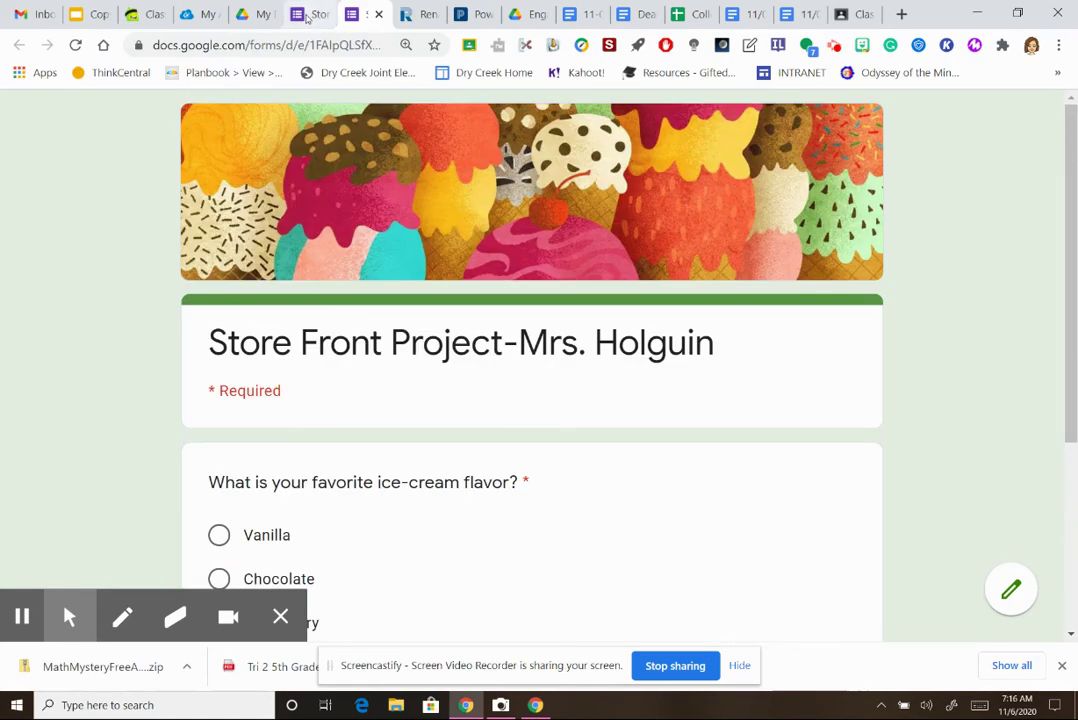
- Return to the form editor, start sending the form by email and add two students' school email addresses as recipients
left_click(310, 18)
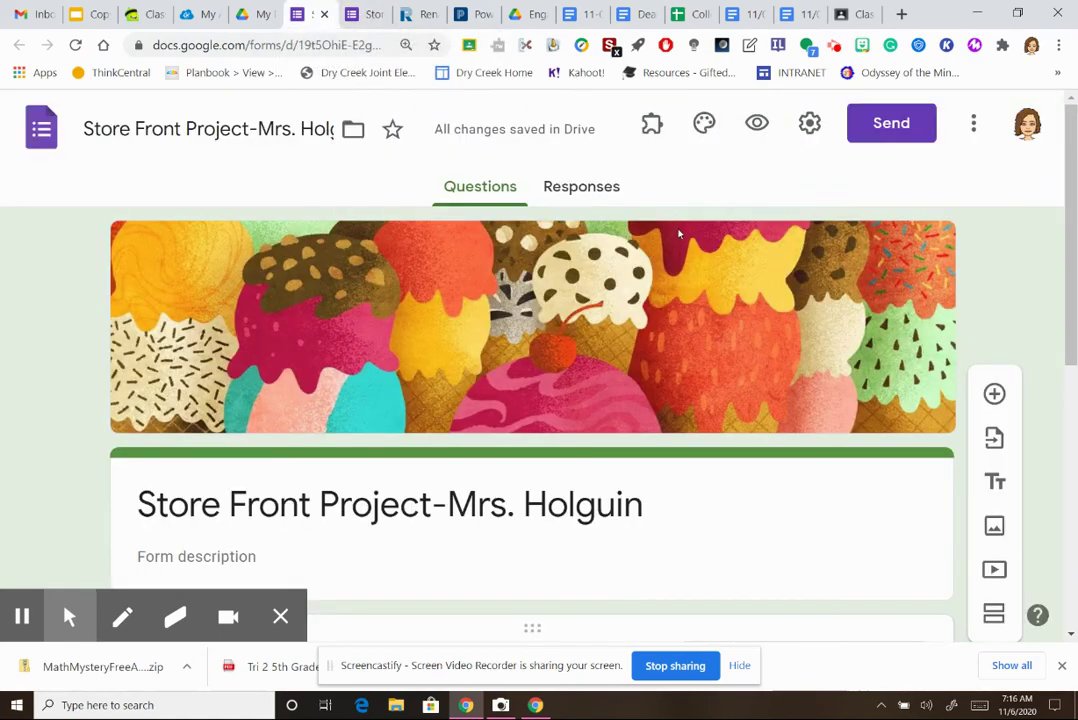
left_click(889, 125)
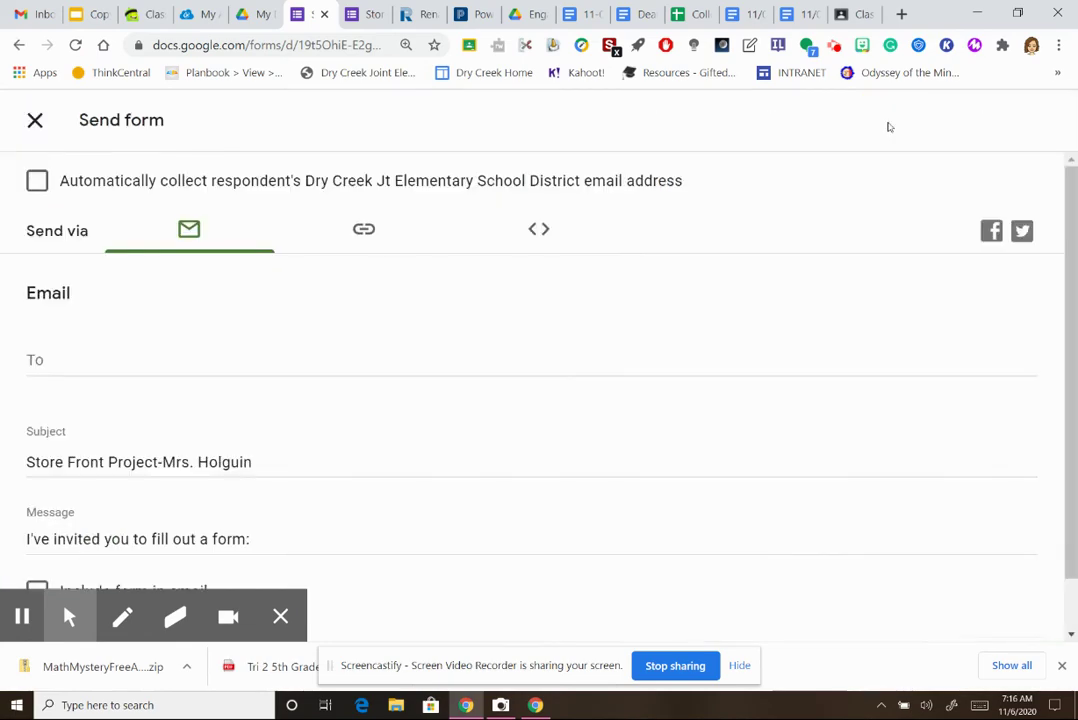
left_click(36, 358)
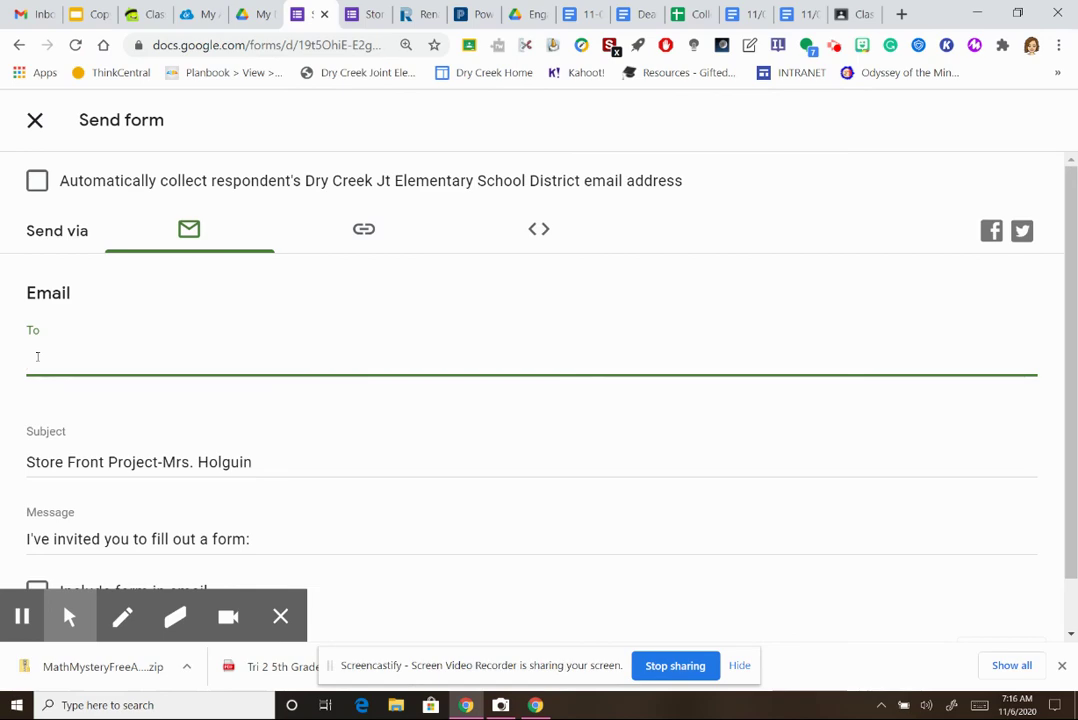
type("glo")
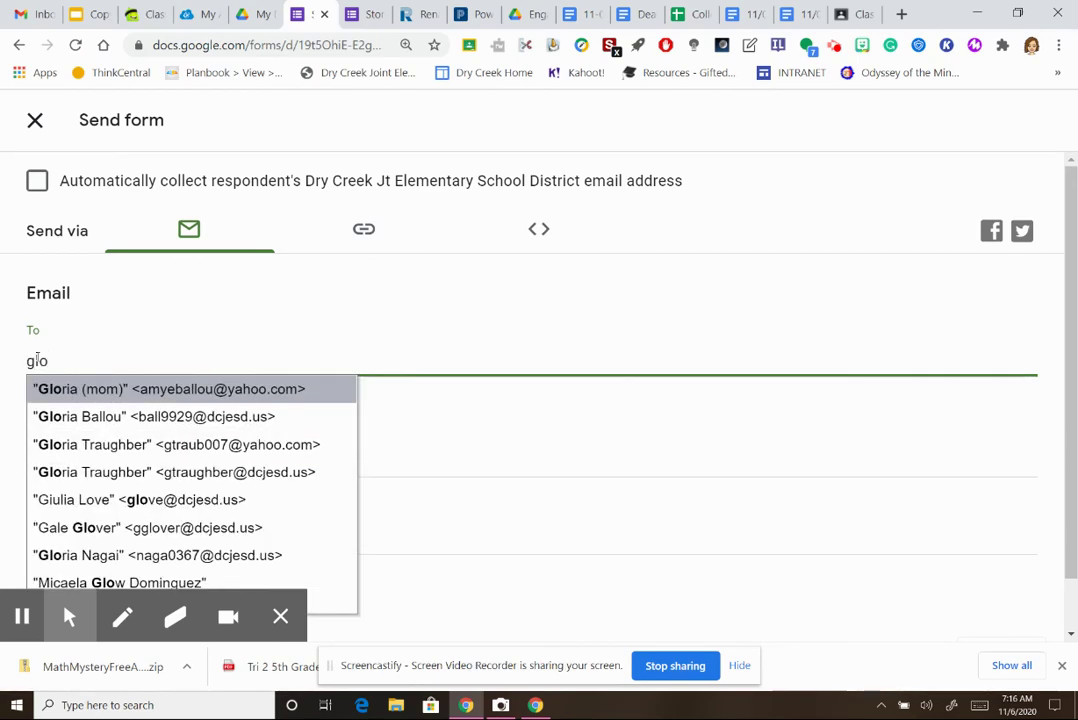
type("ri")
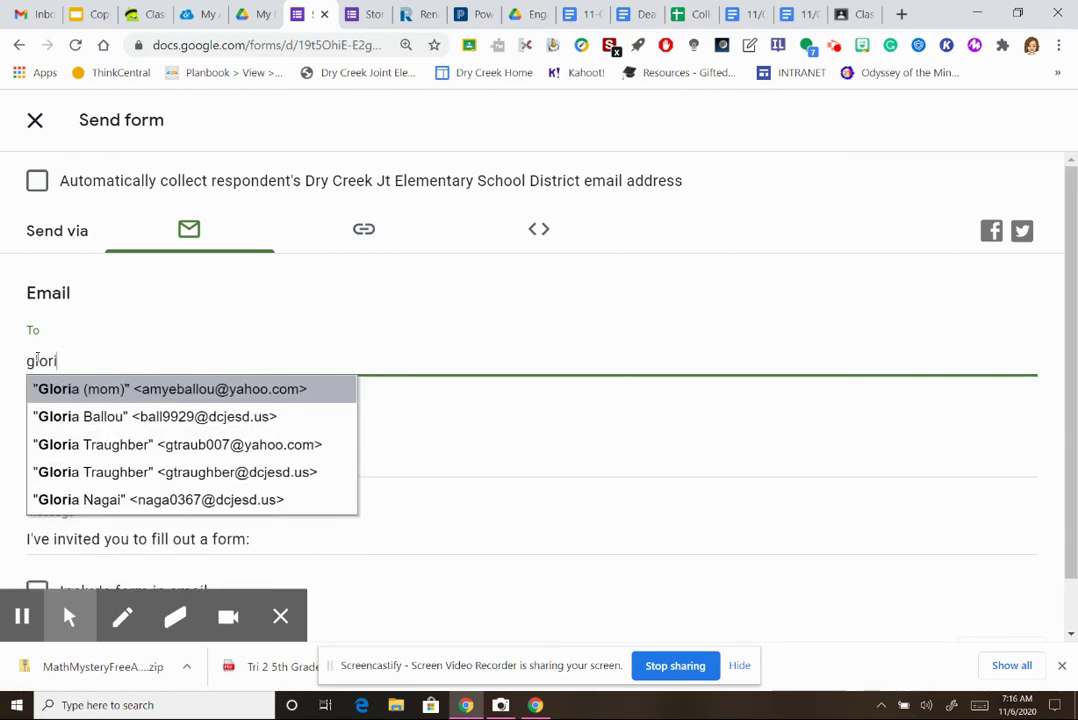
left_click(120, 416)
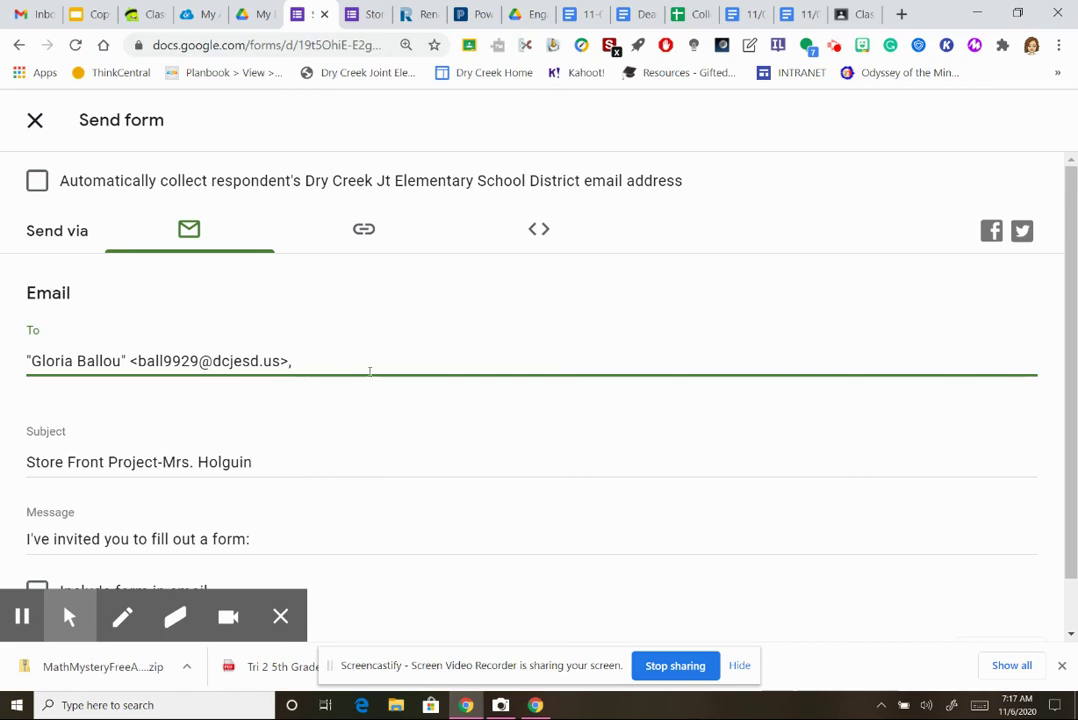
type("geor")
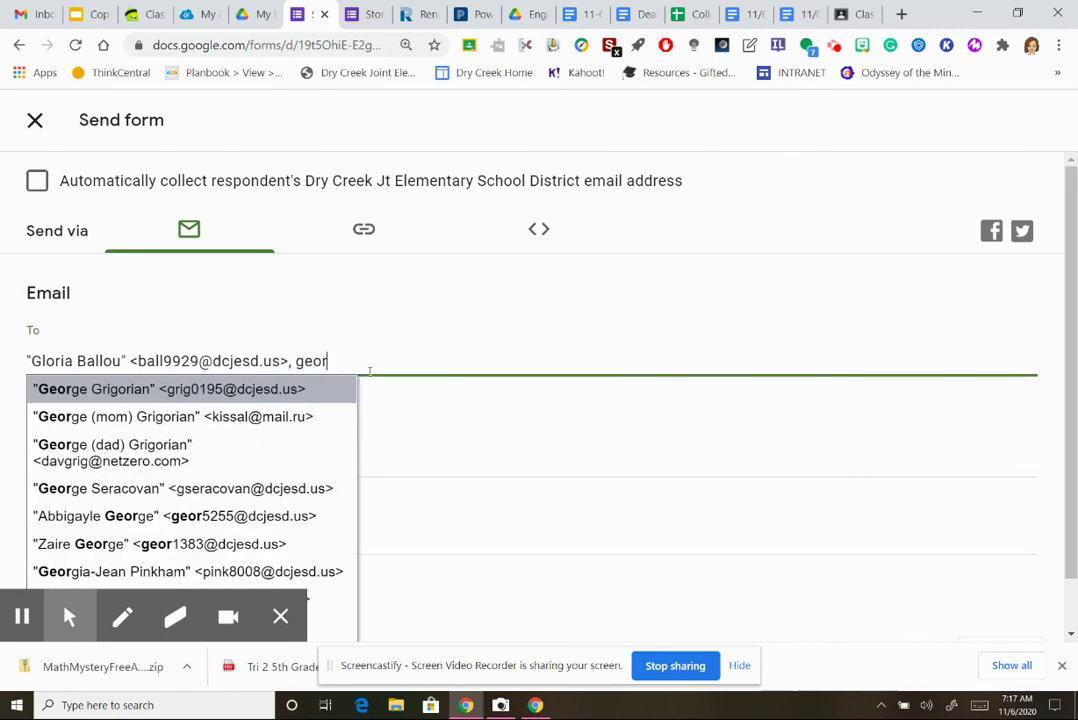
type("g")
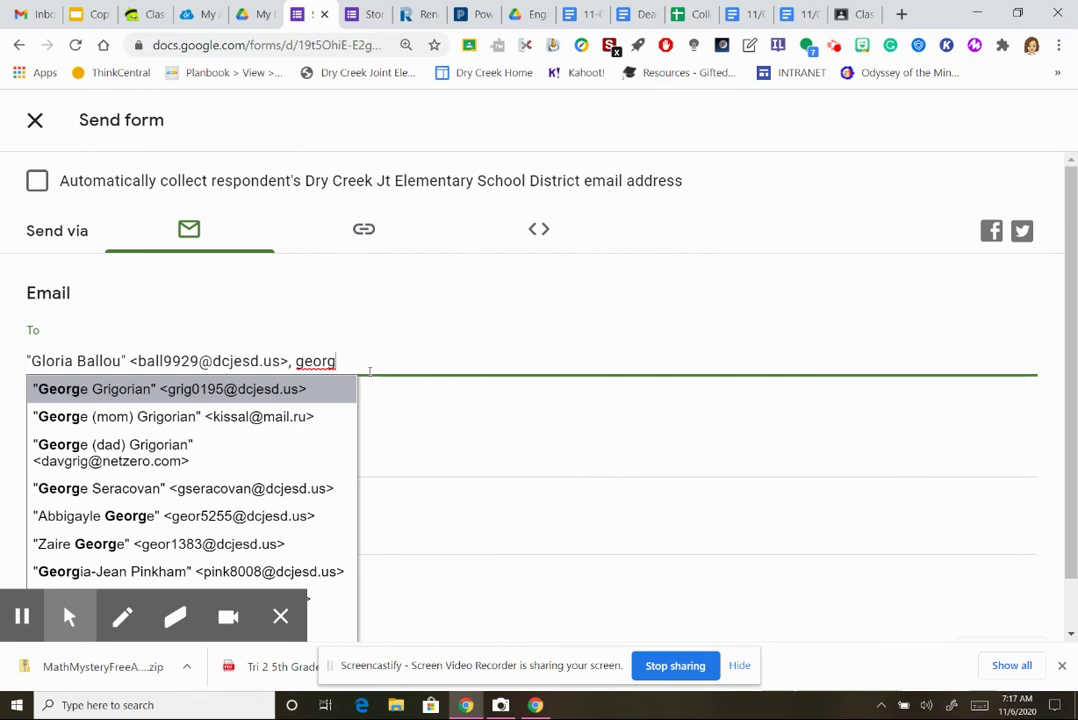
left_click(233, 388)
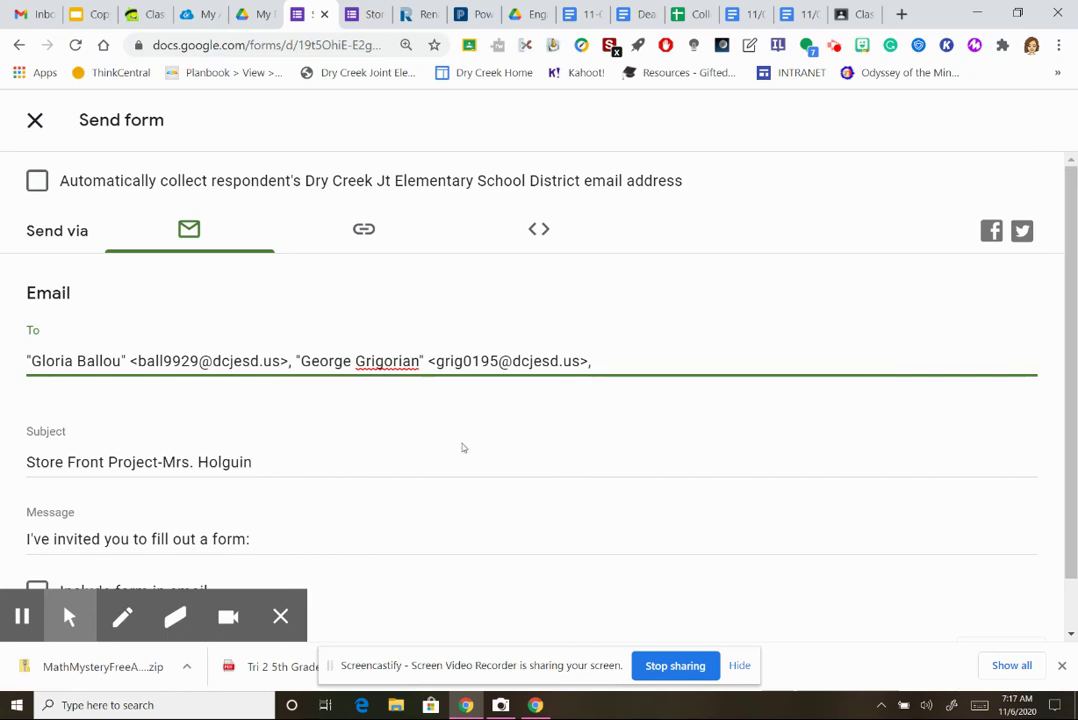
scroll(463, 448, "down", 1)
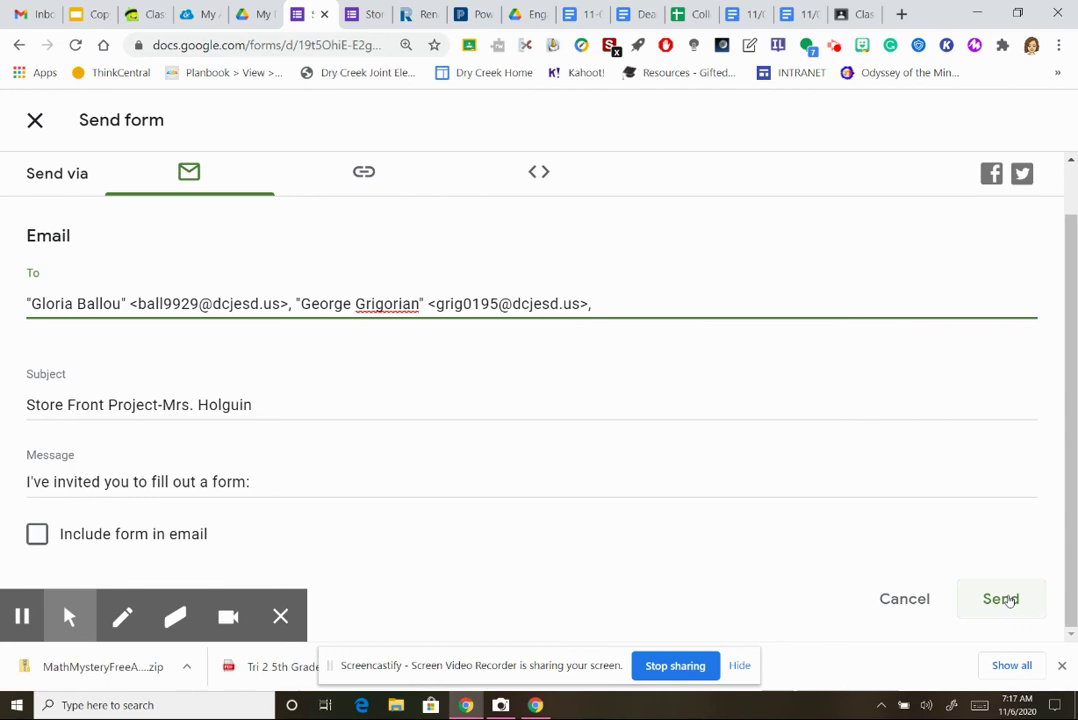
scroll(1008, 600, "up", 2)
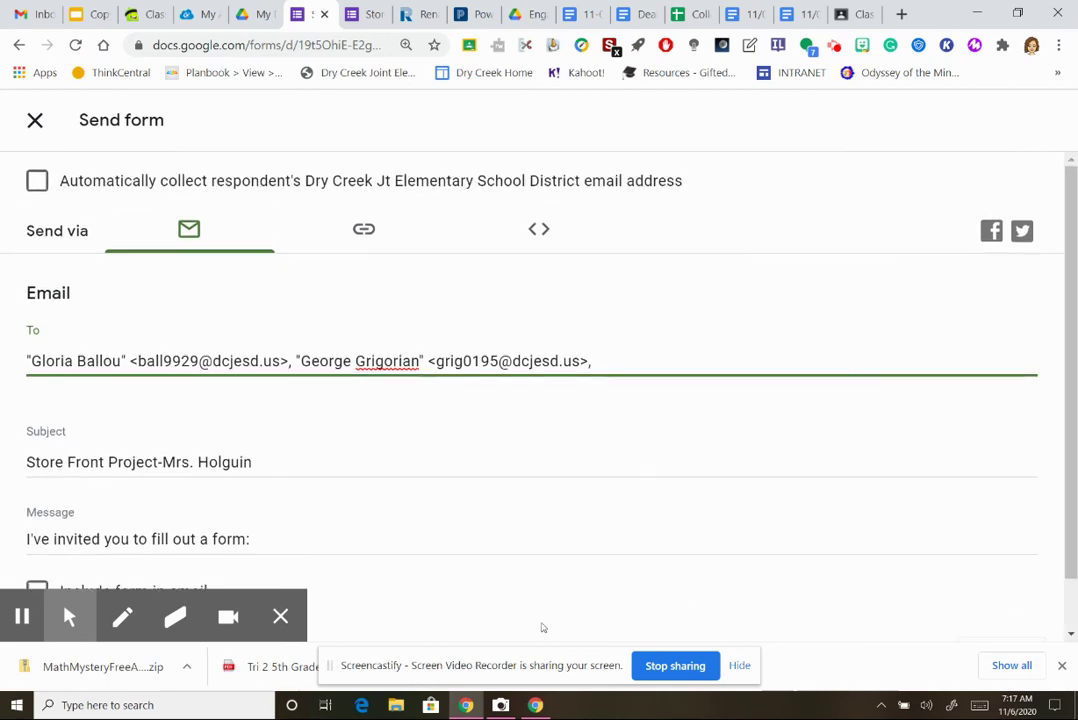
mouse_move(70, 625)
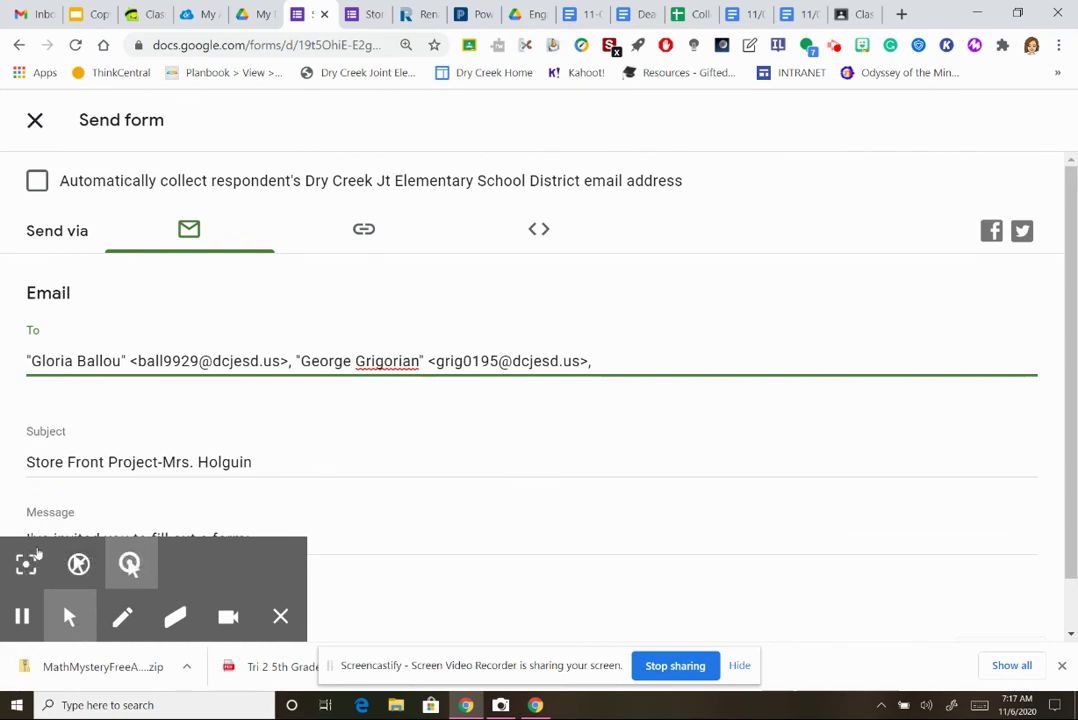